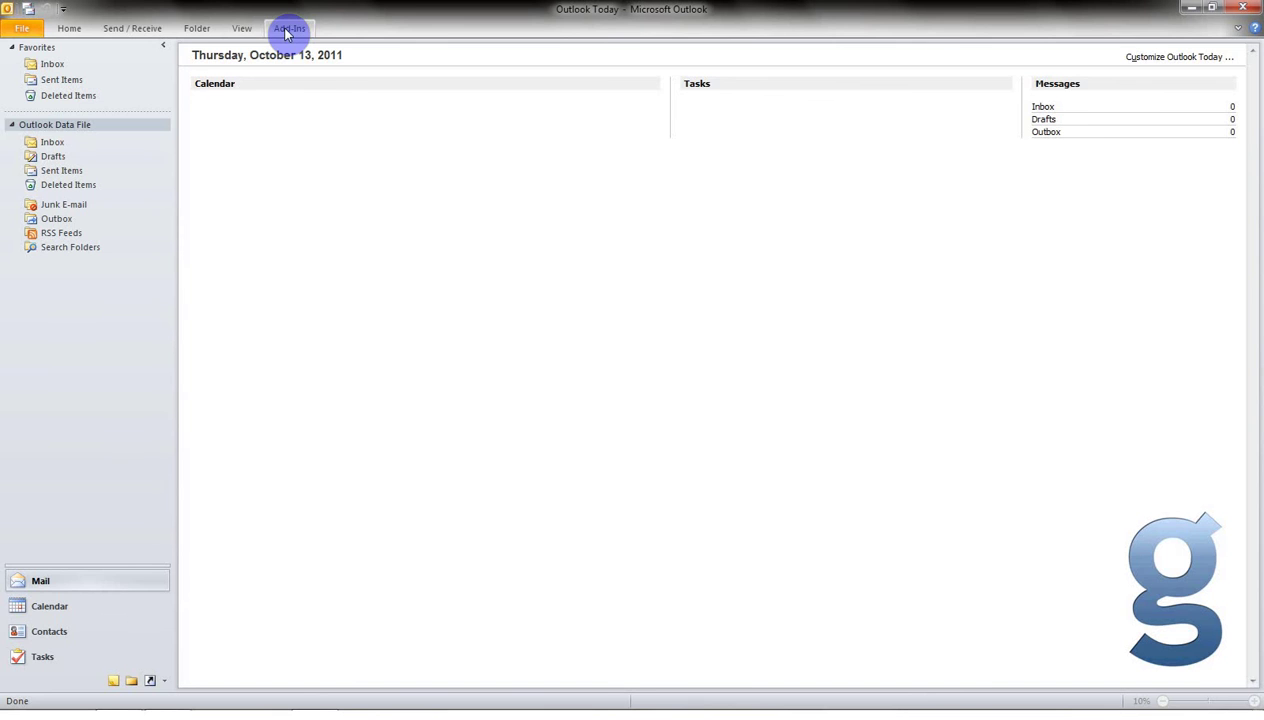
Start a new account via File > Add Account, choosing manual setup with Internet E-mail.
click(22, 28)
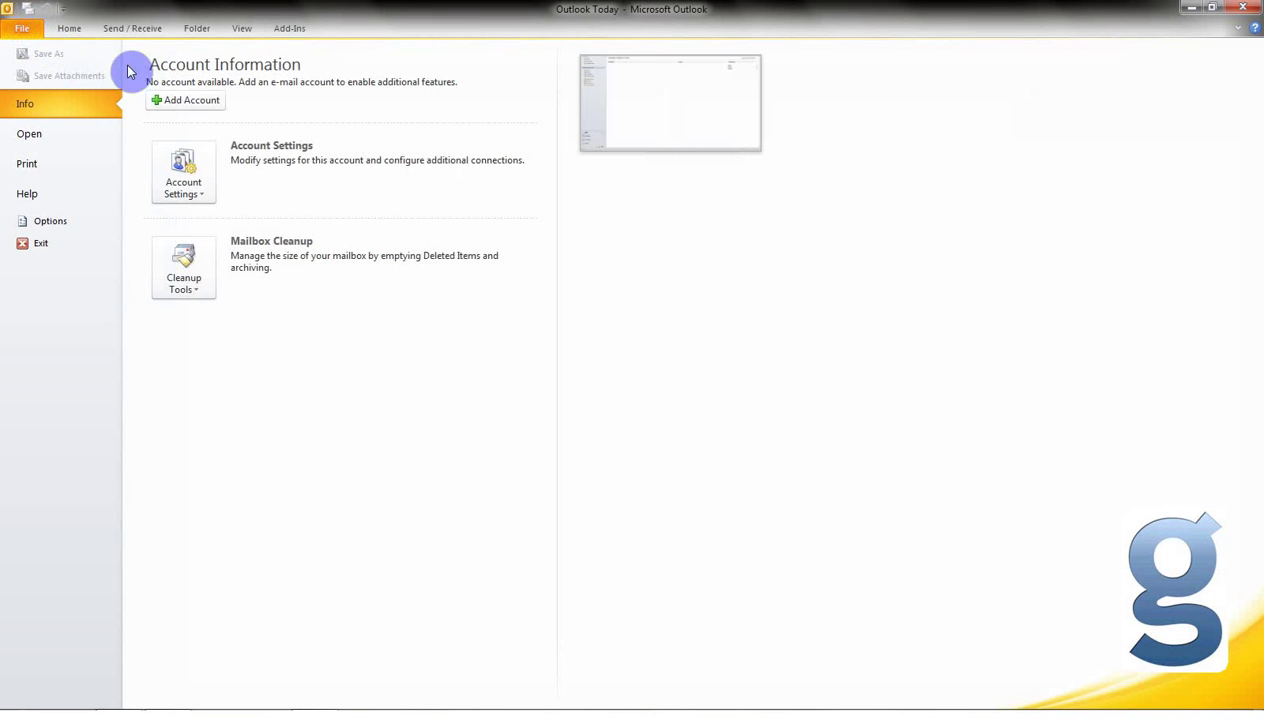
click(185, 101)
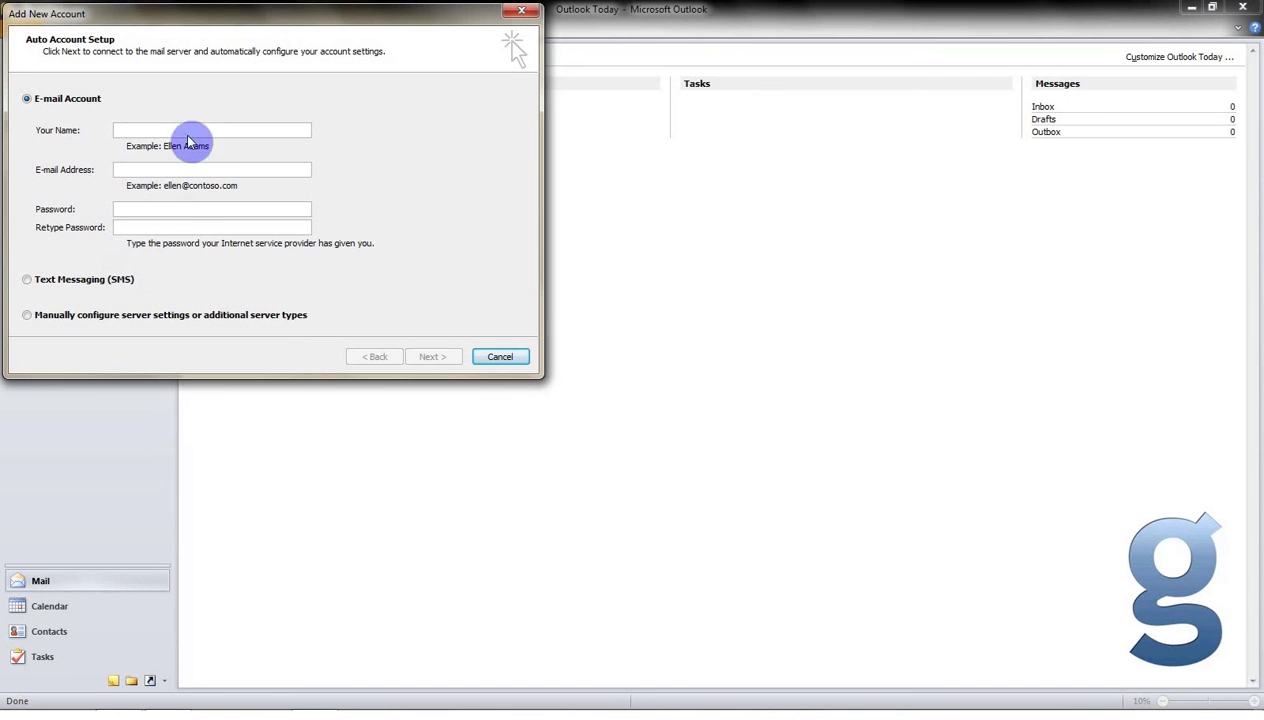
click(92, 318)
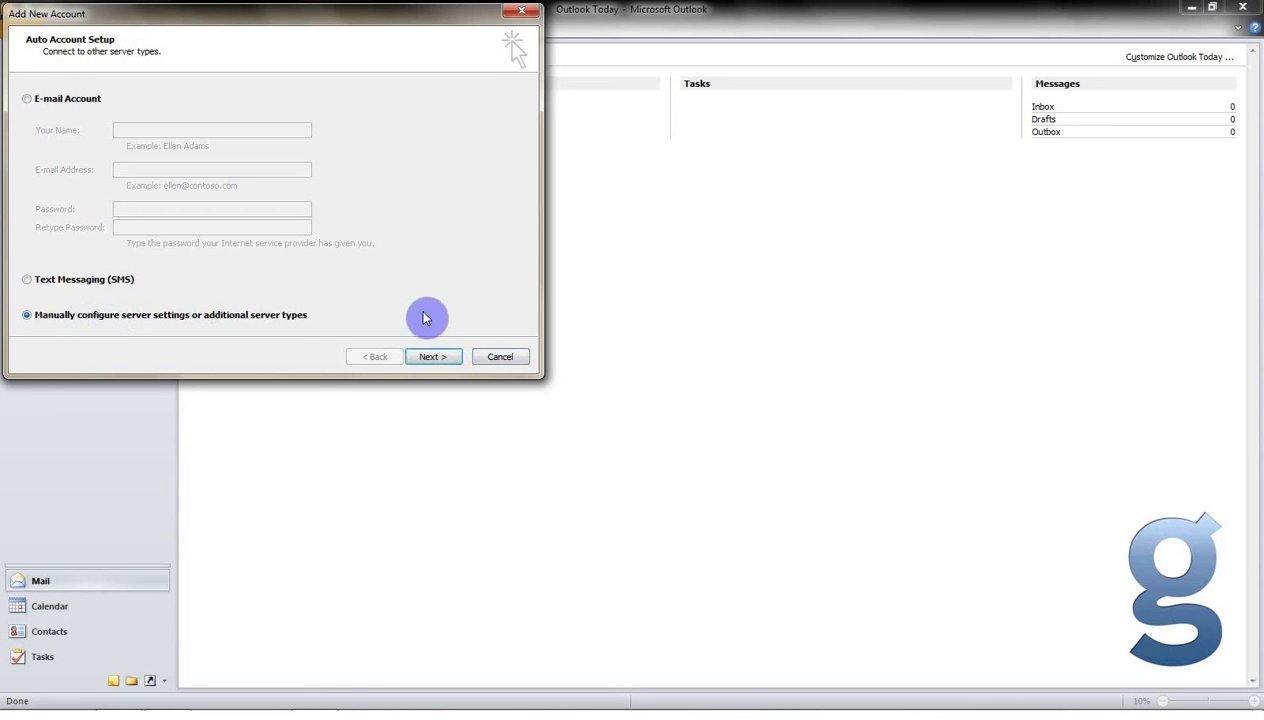
click(433, 357)
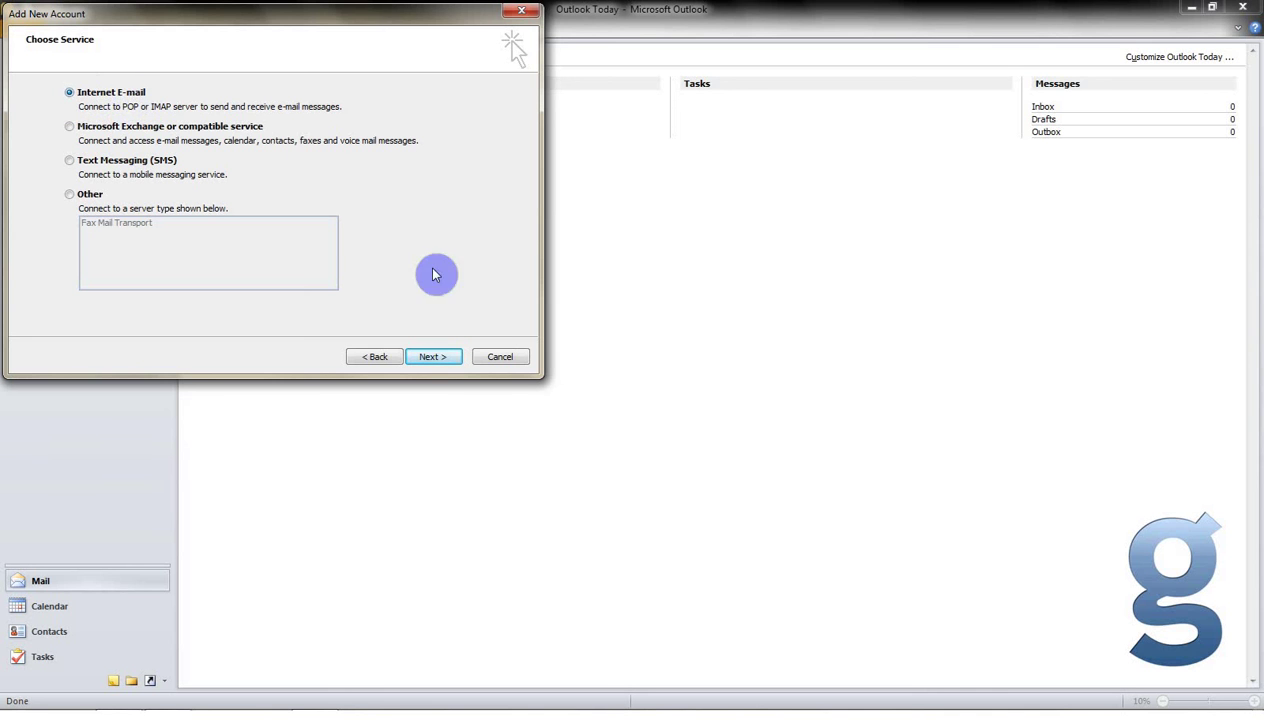
click(432, 357)
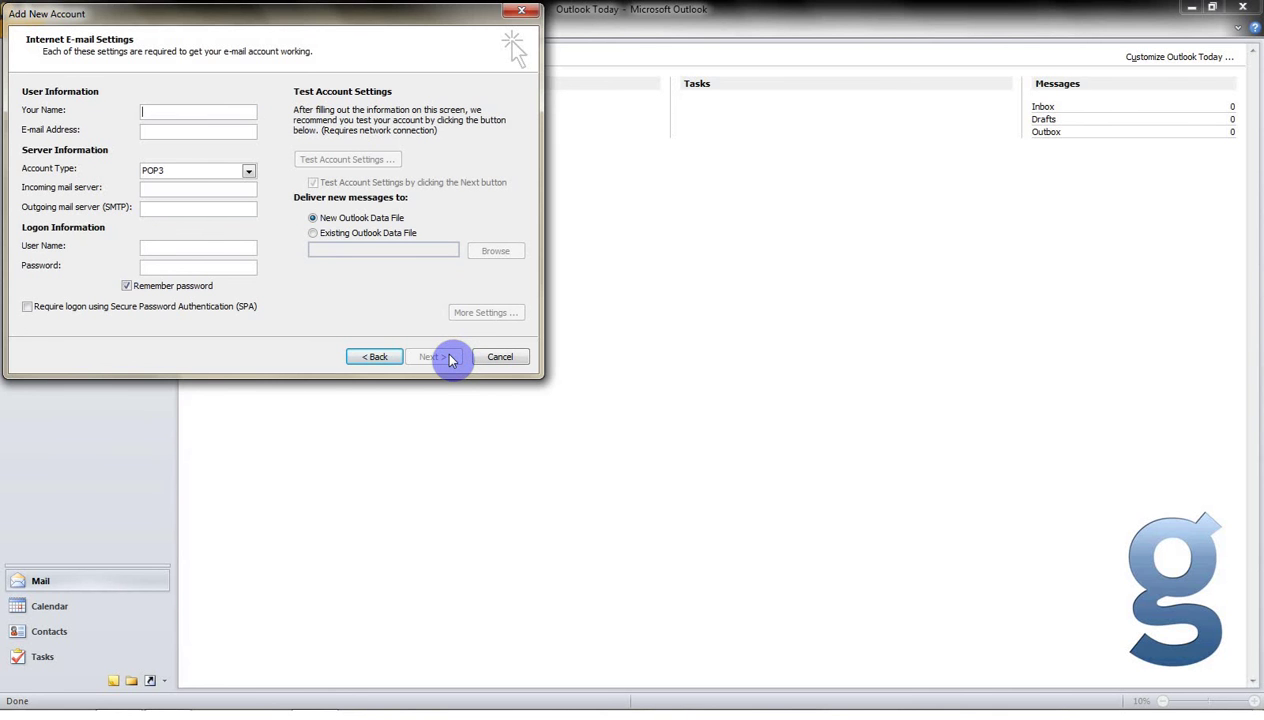
Enter 'Imaginet Tutorial' as the display name and type the account's e-mail address.
click(165, 112)
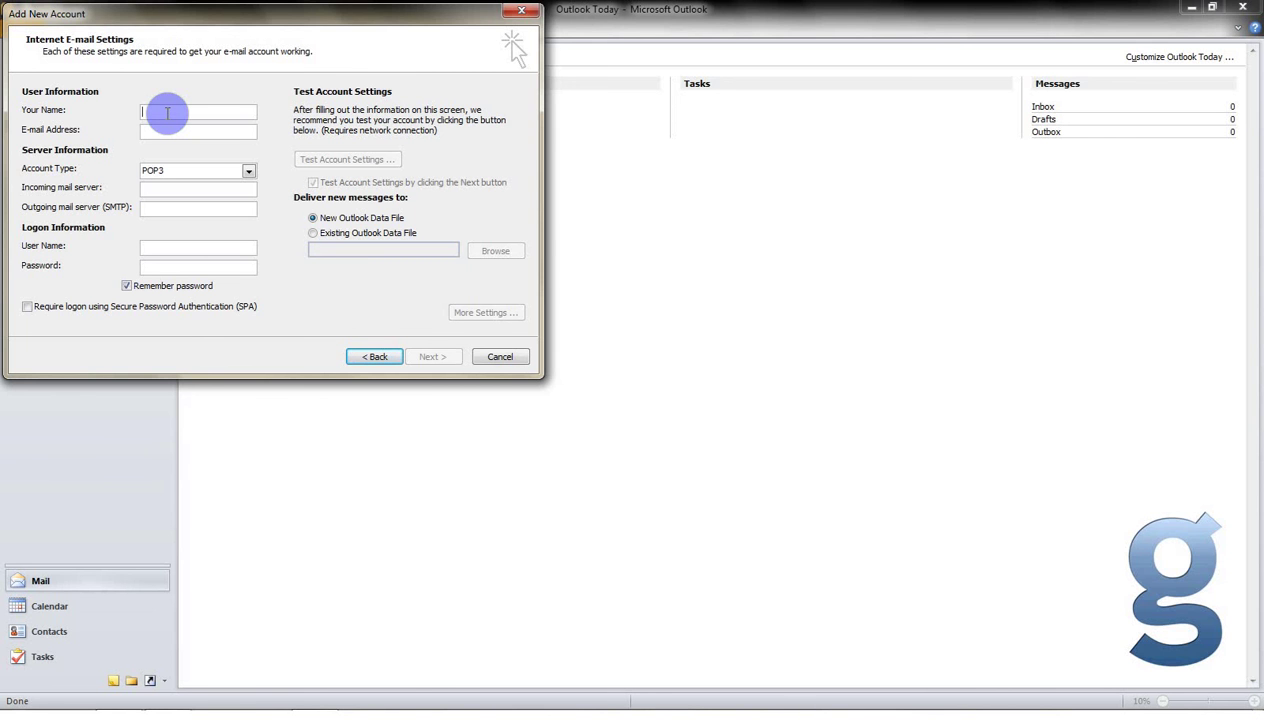
text(Imaginet)
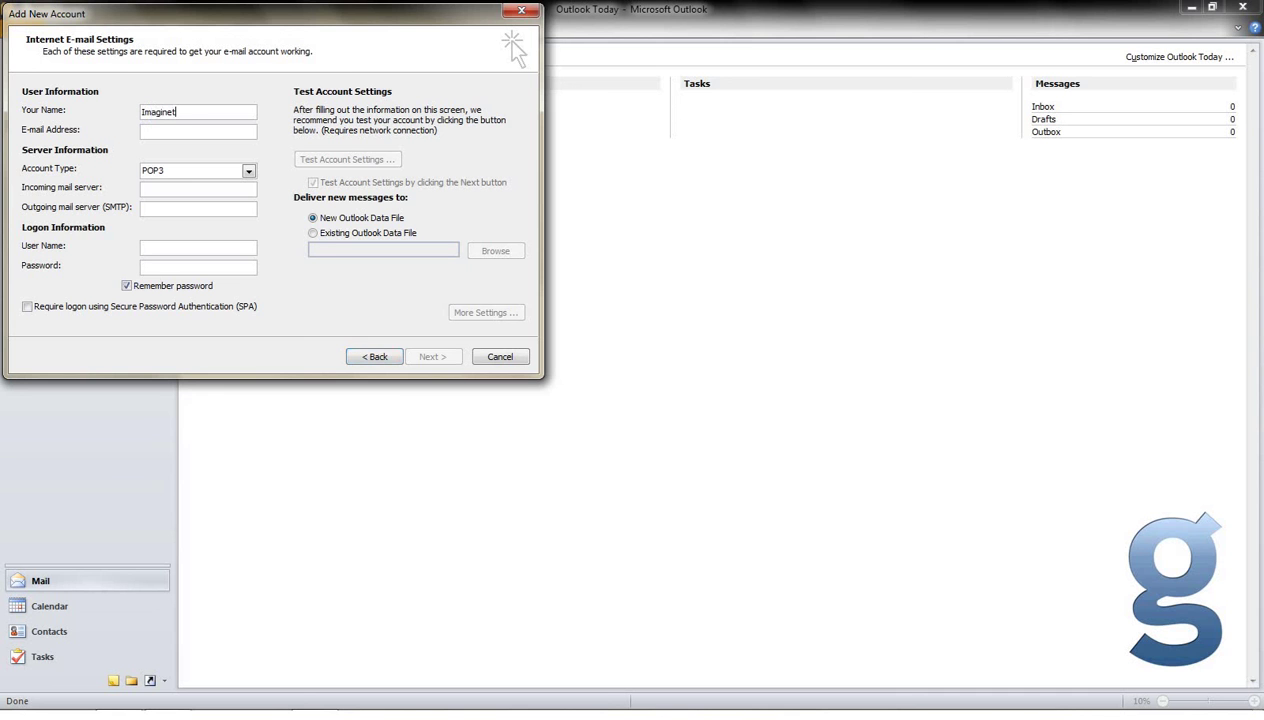
text( Tutorial)
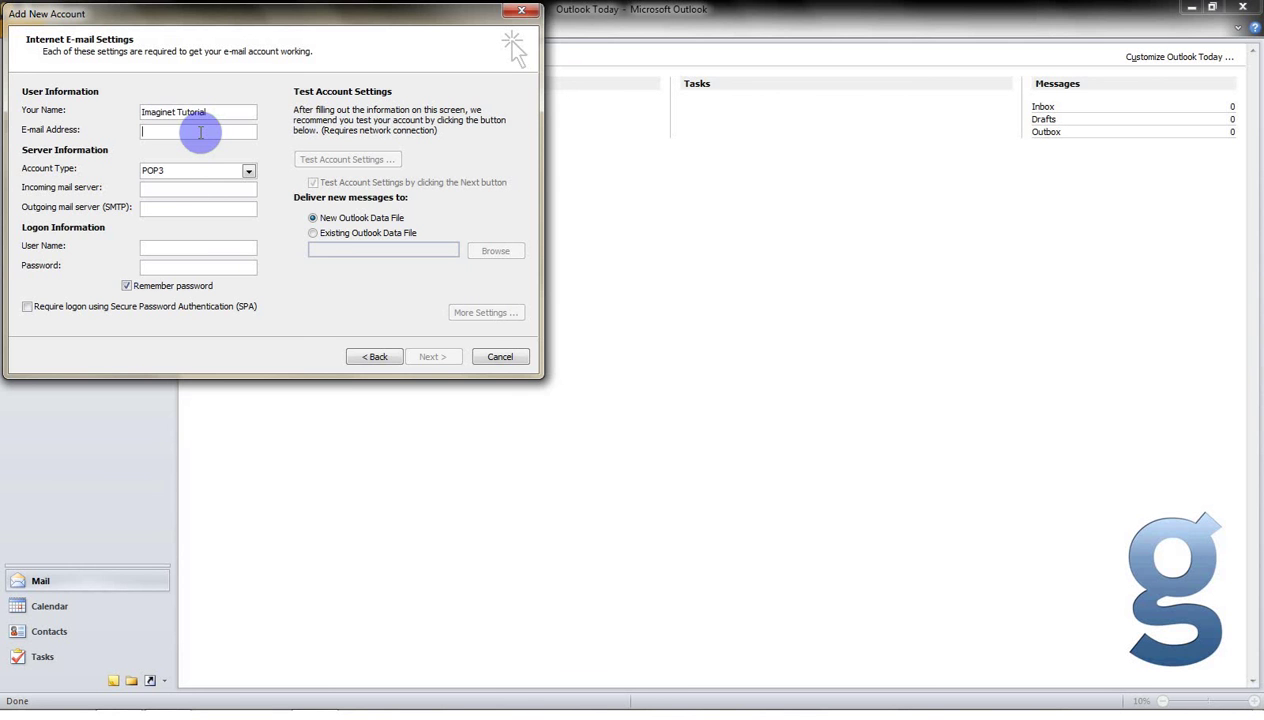
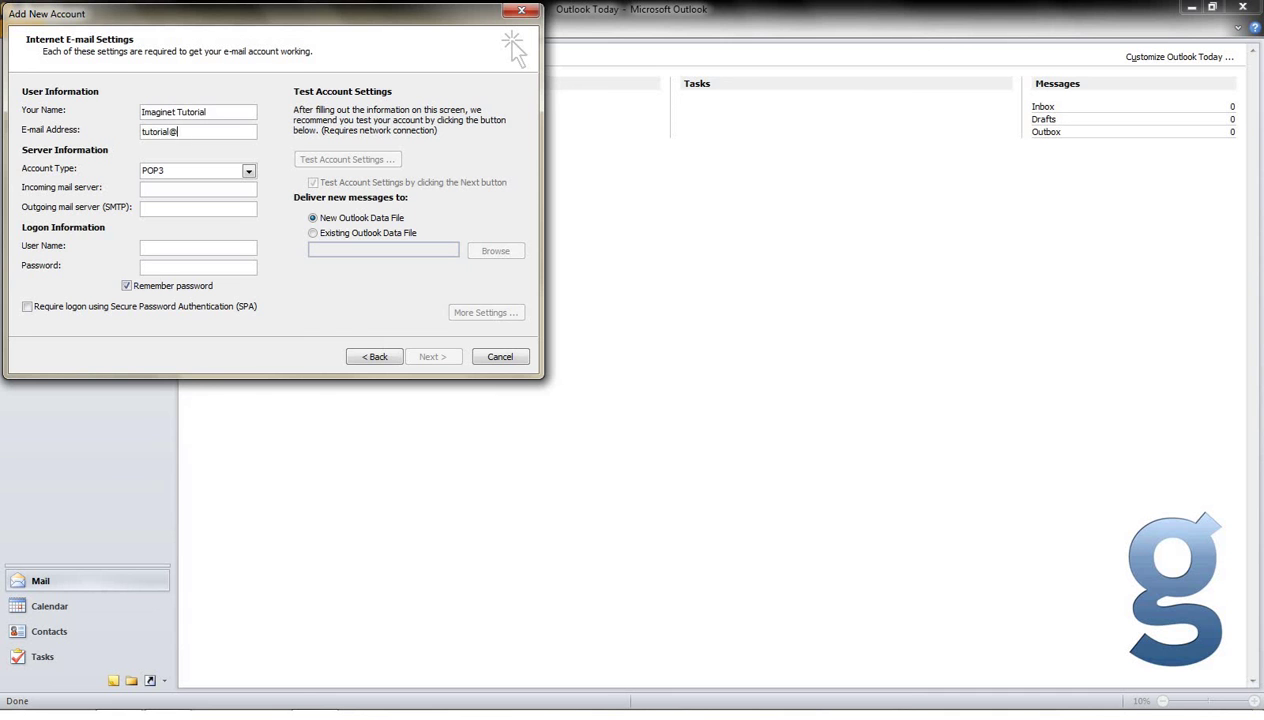
Keep POP3 as account type and set the incoming server to pop3.imaginet.co.za.
click(250, 172)
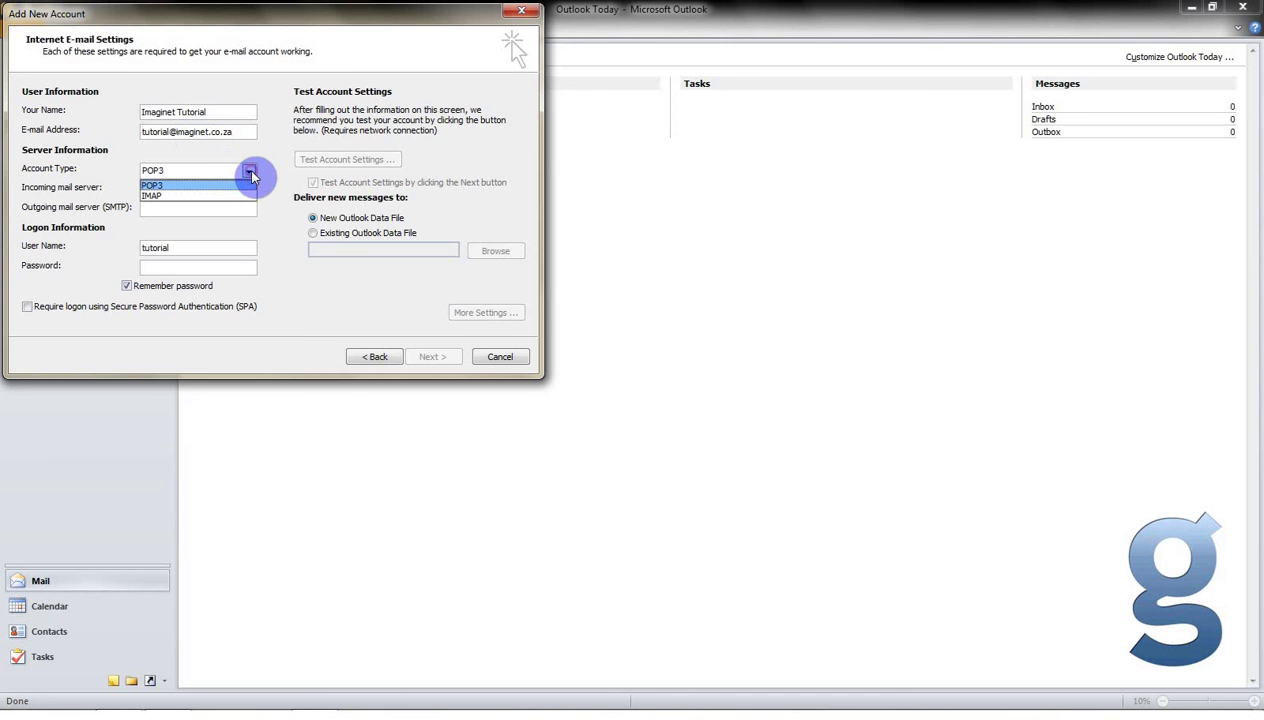
click(239, 185)
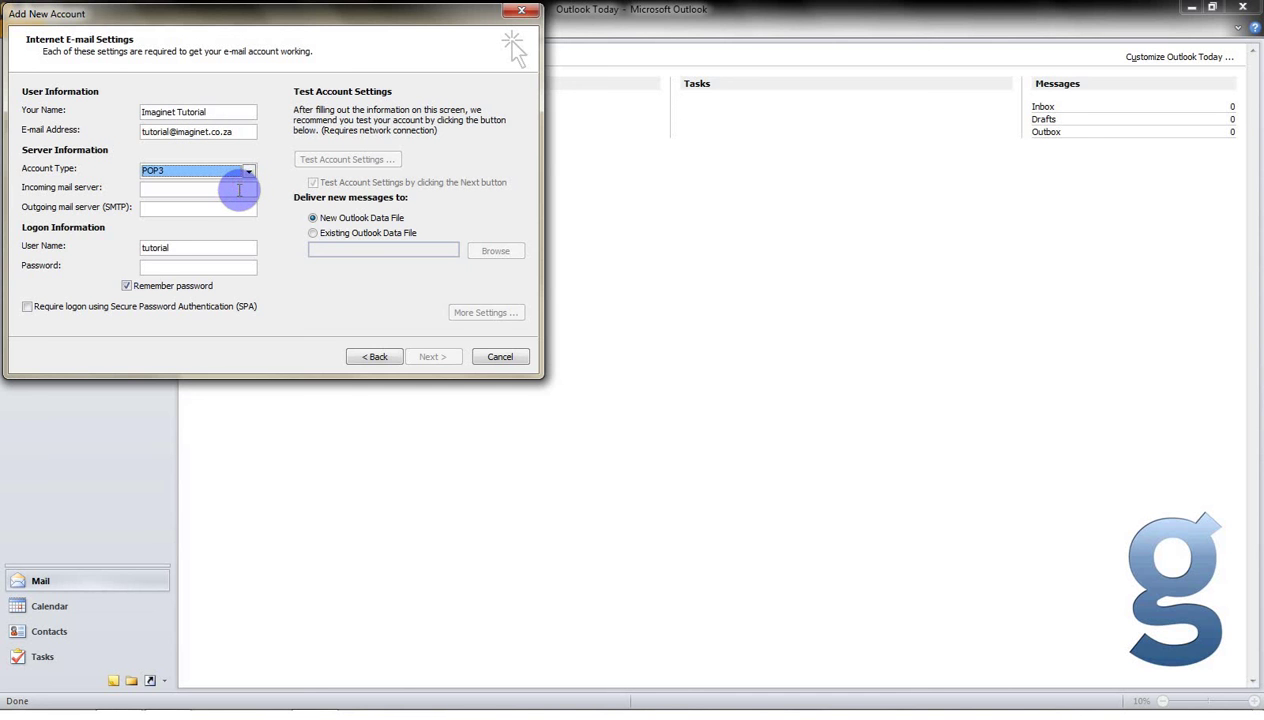
click(239, 190)
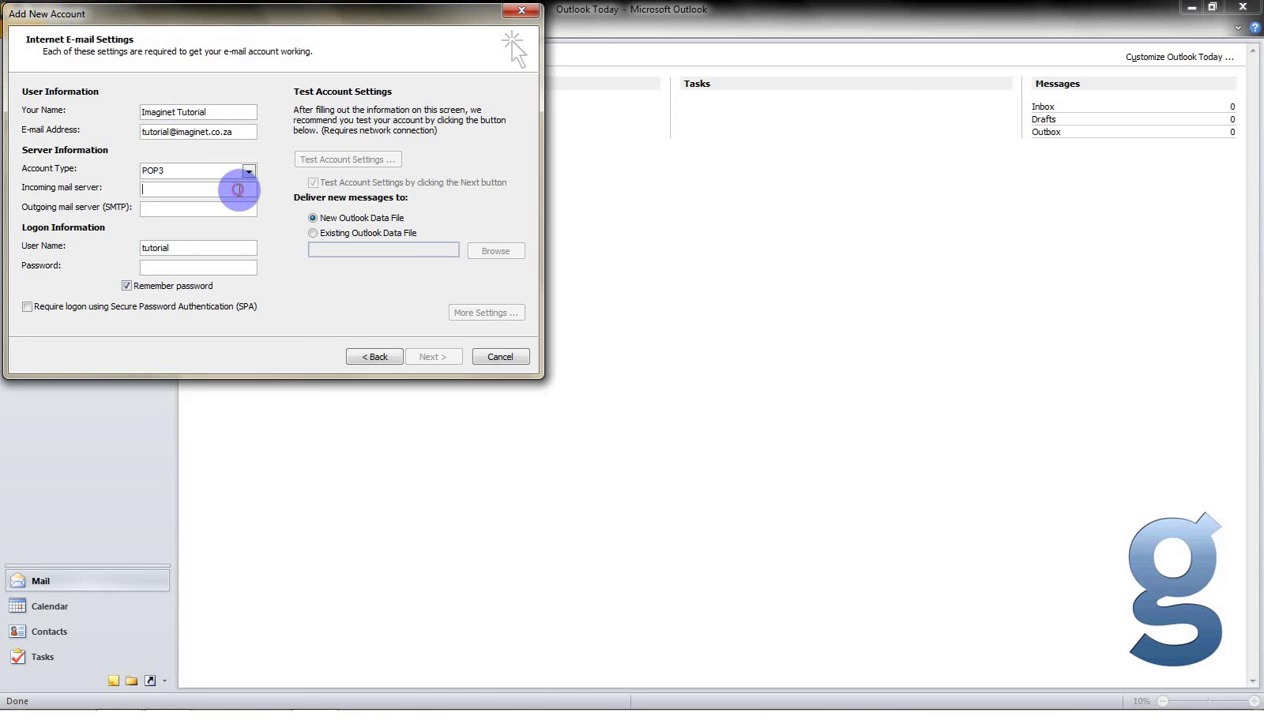
text(pop)
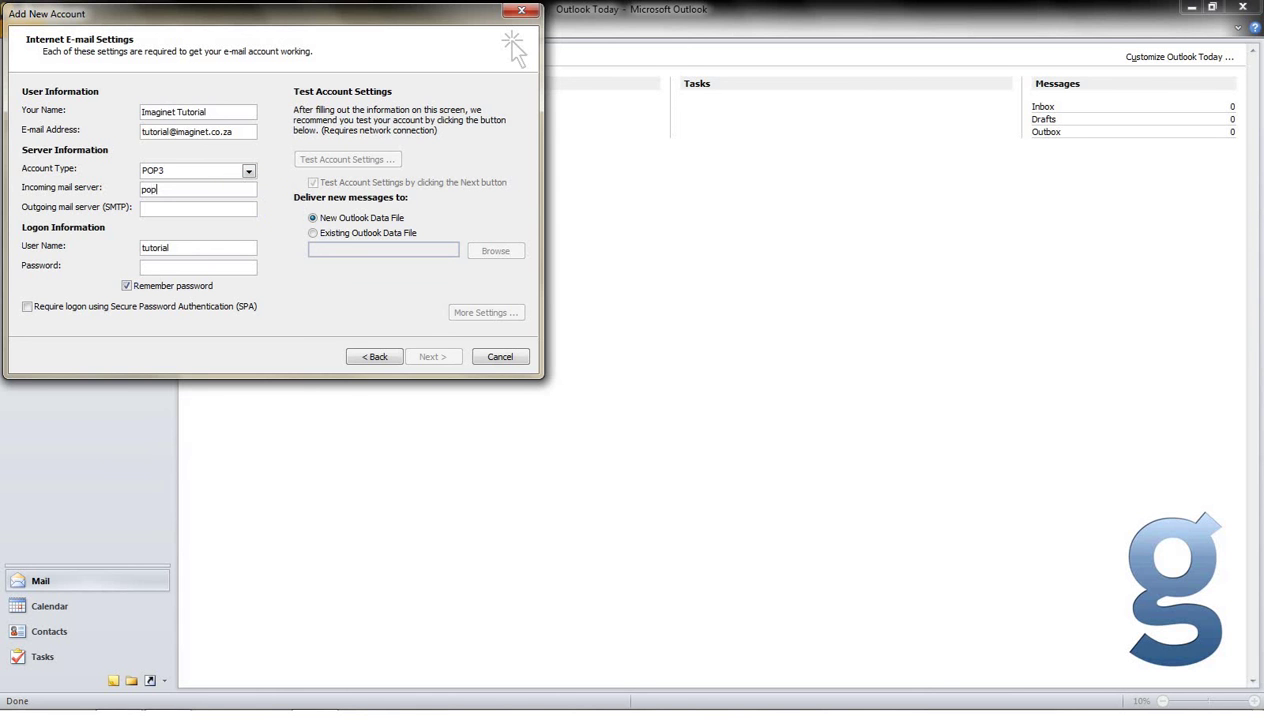
text(3.imaginet.co.za)
Enter smtp-dsl.imaginet.co.za as the outgoing server, then select and delete it.
text(sm)
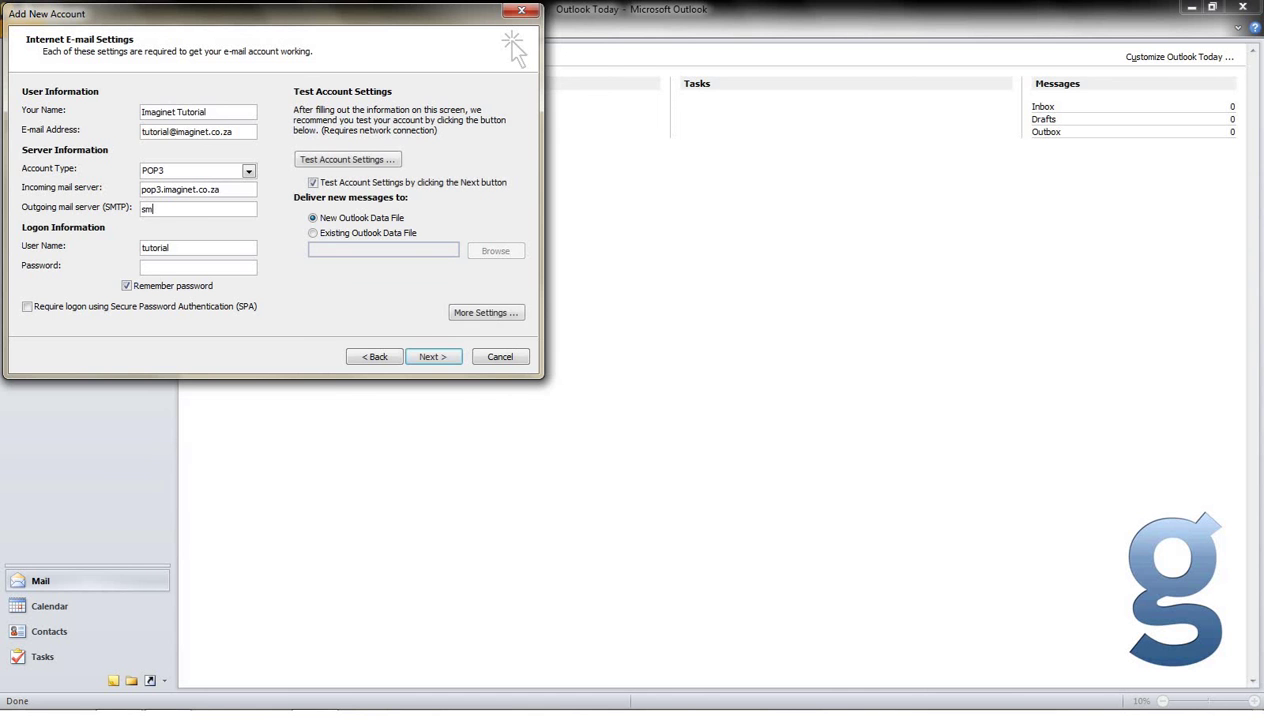
text(tp-)
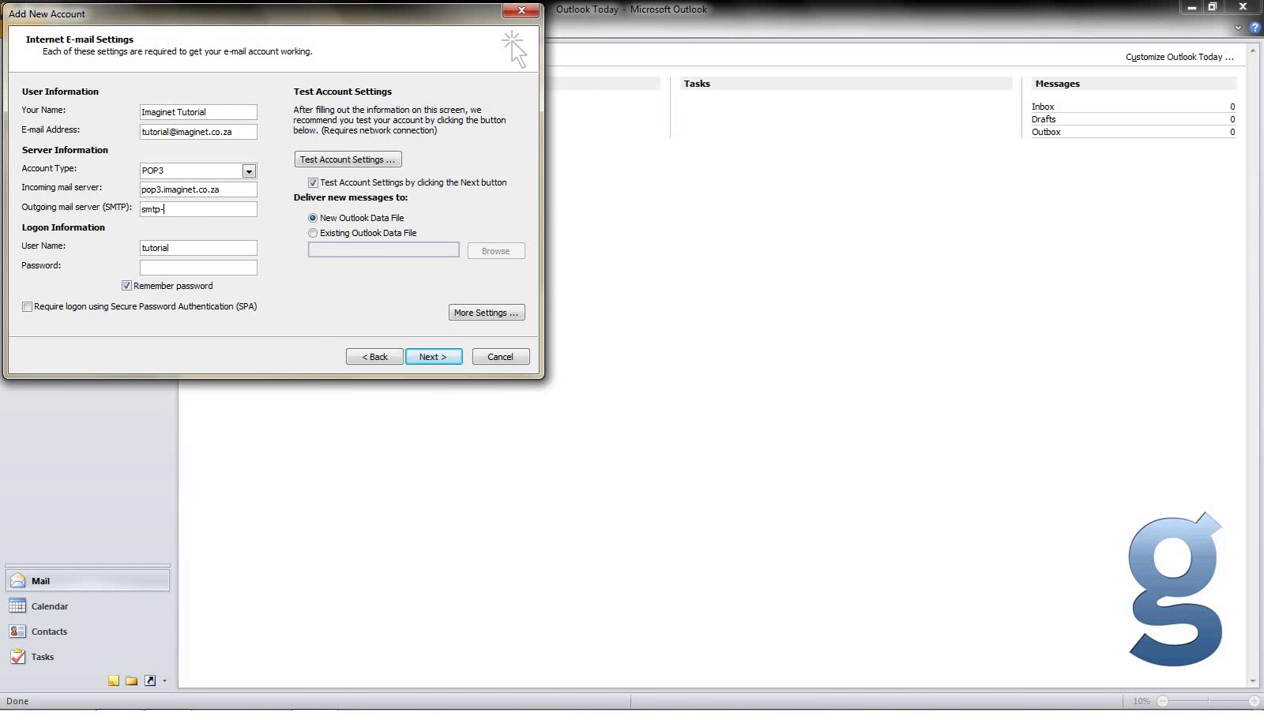
text(dsl.imaginet.co.za)
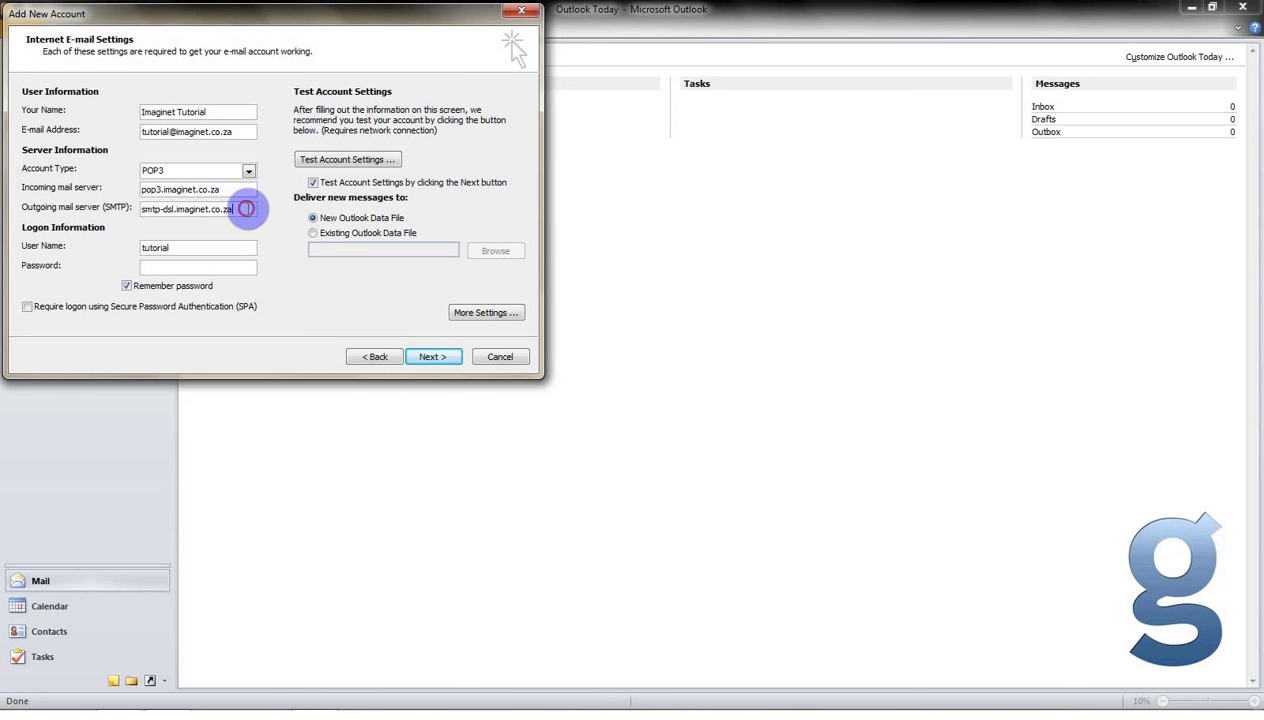
drag(242, 209, 100, 222)
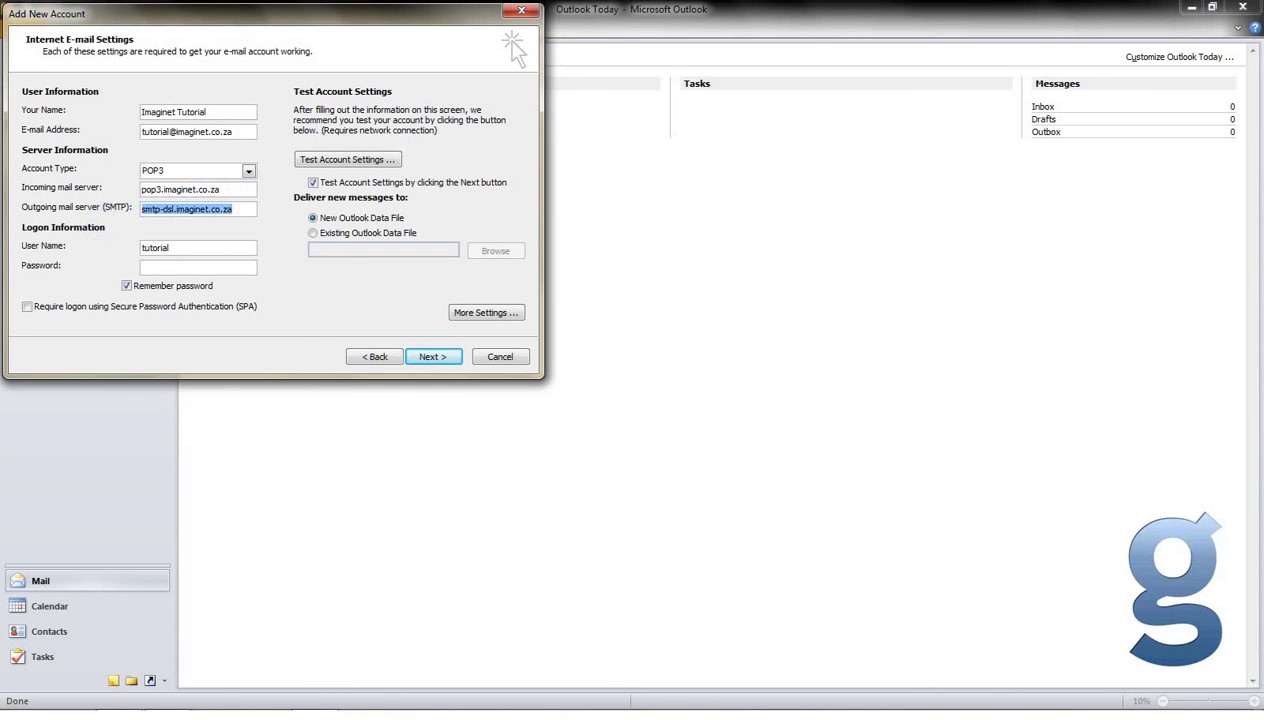
key(BackSpace)
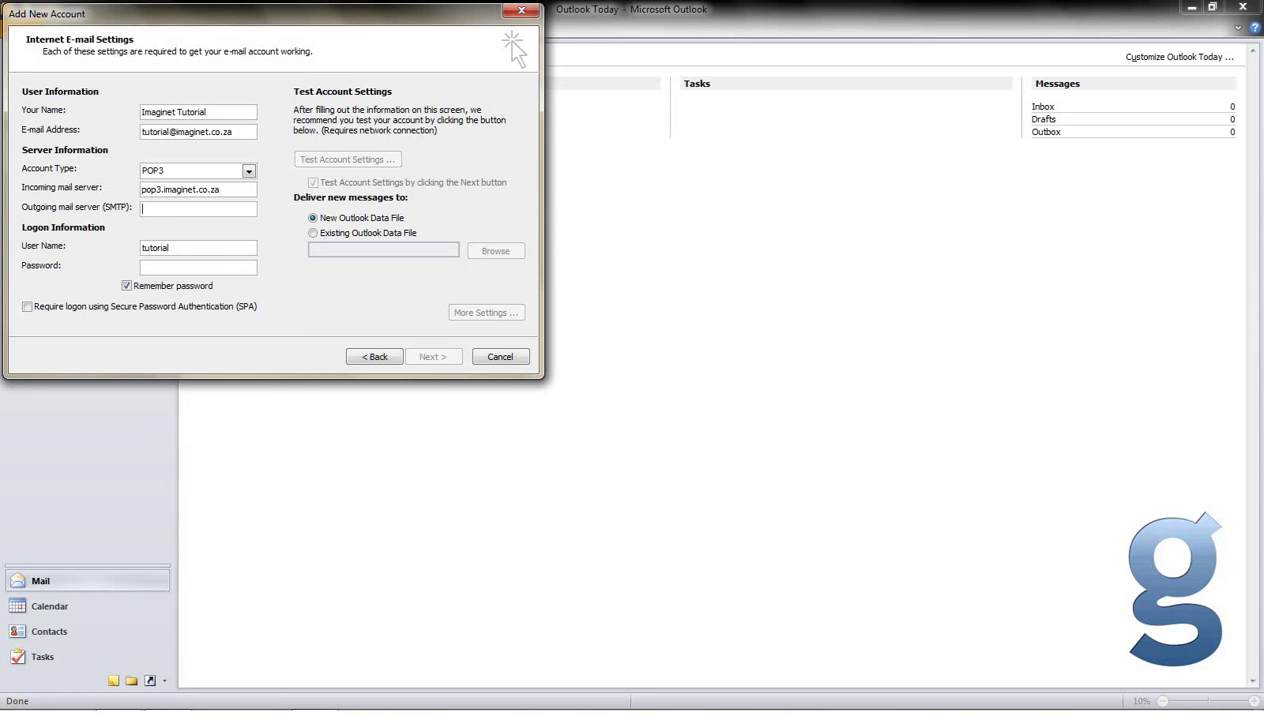
Set outgoing server smtp.imaginet.co.za, the full e-mail address as user name, and the account password.
text(sm)
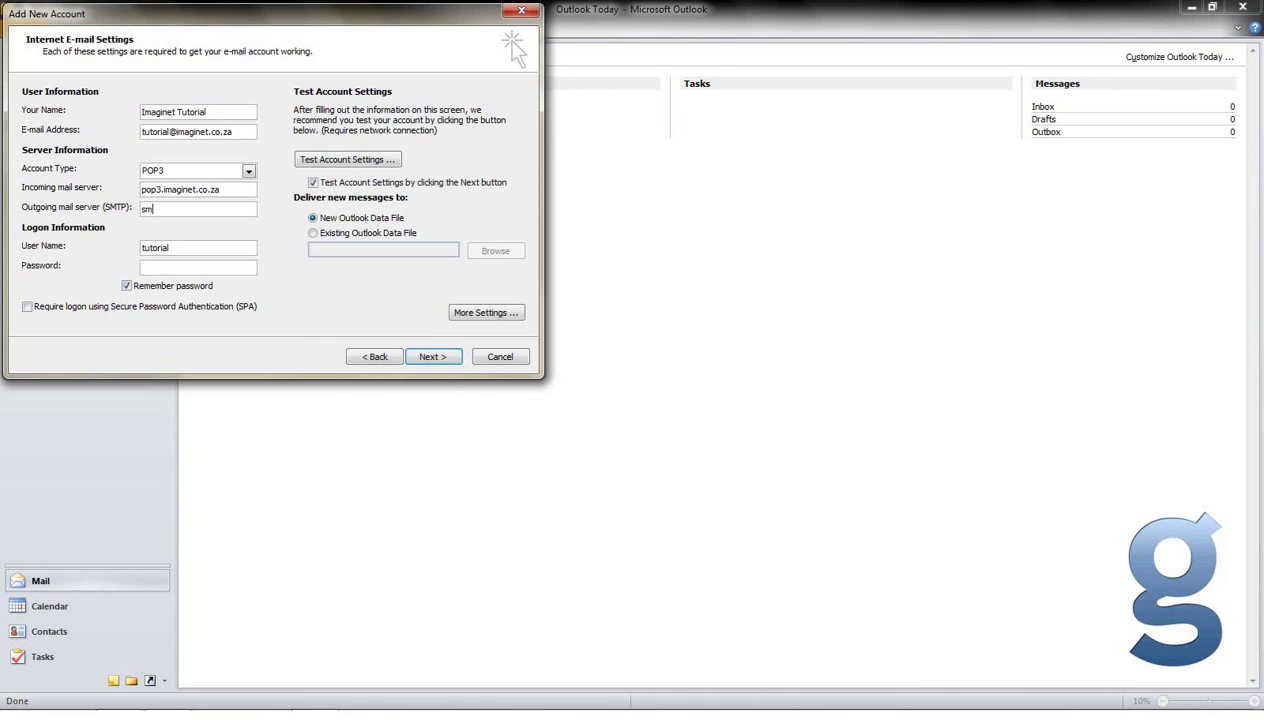
text(tp.imaginet.co.za)
click(200, 247)
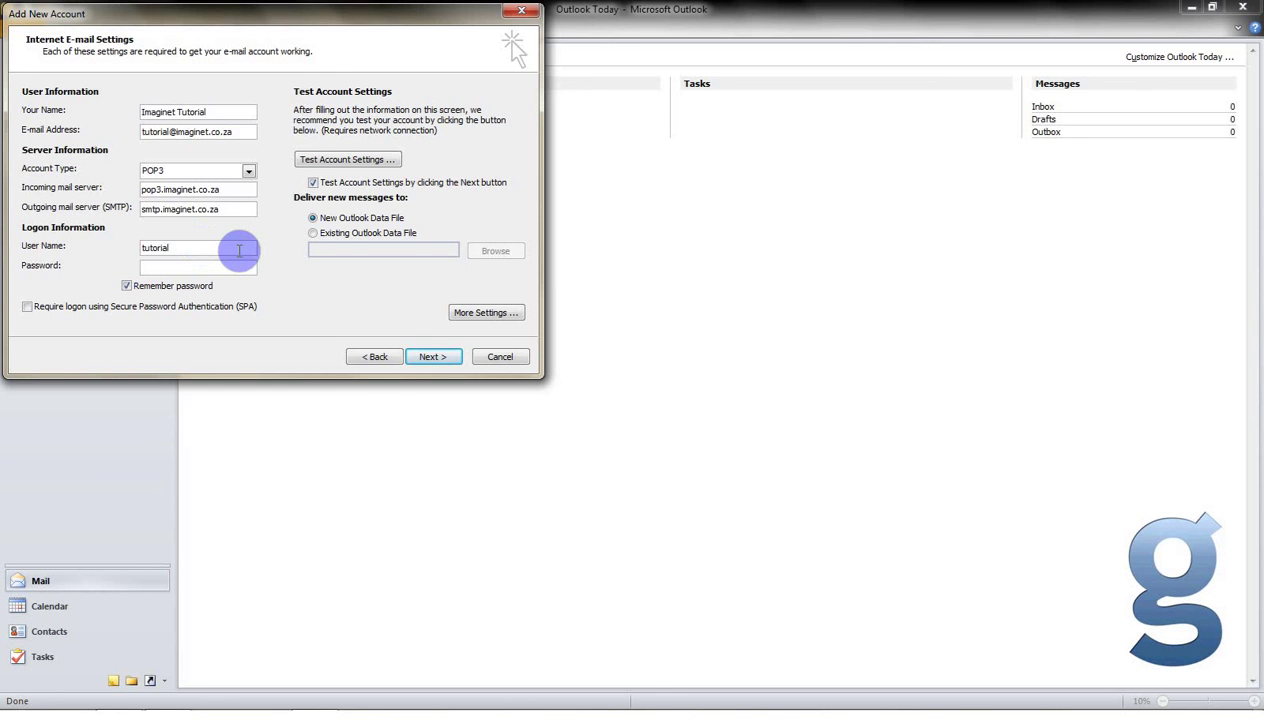
text(@imaginet.co.za)
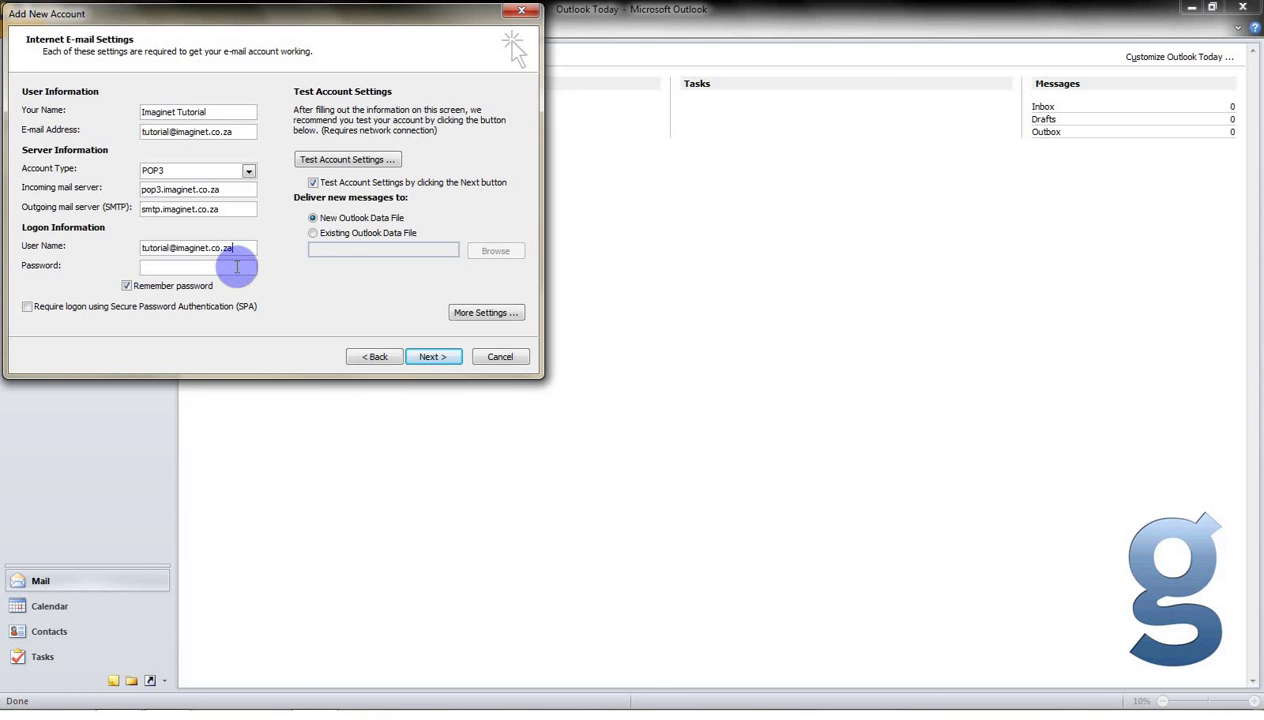
click(237, 266)
text(*******)
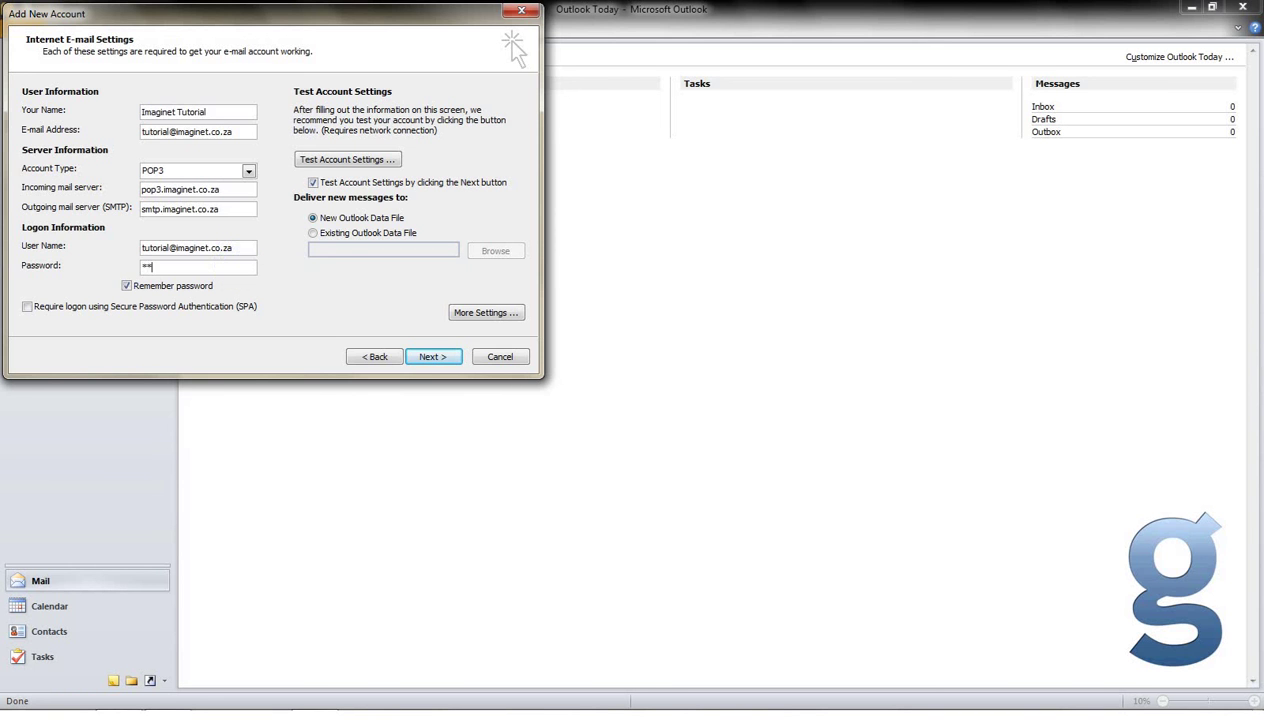
text(**)
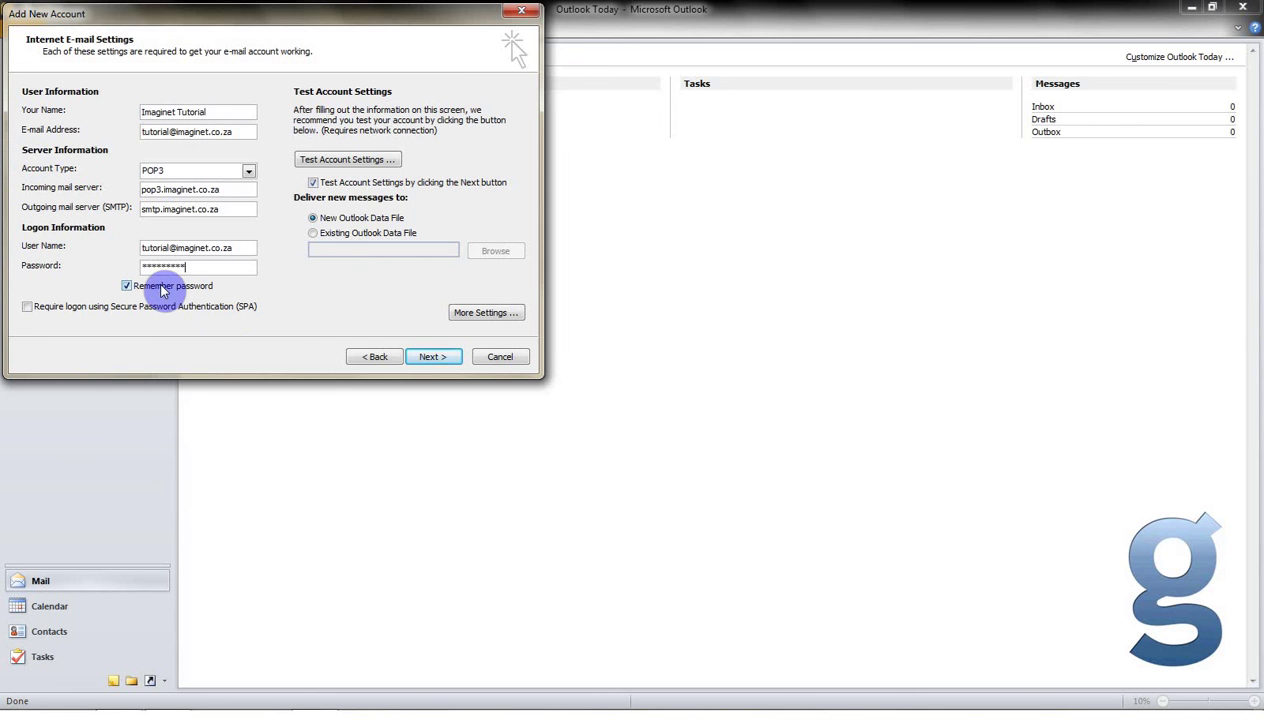
Run the account settings test, close the successful results, and finish the wizard.
click(433, 358)
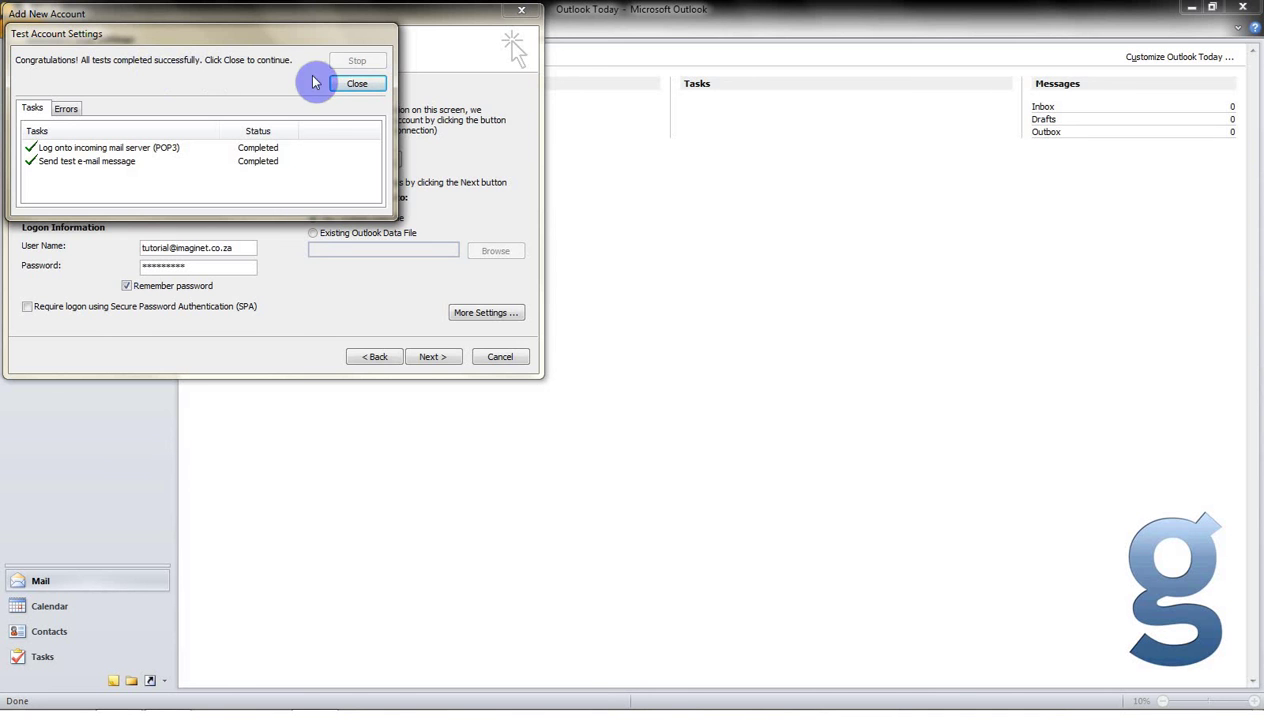
click(358, 85)
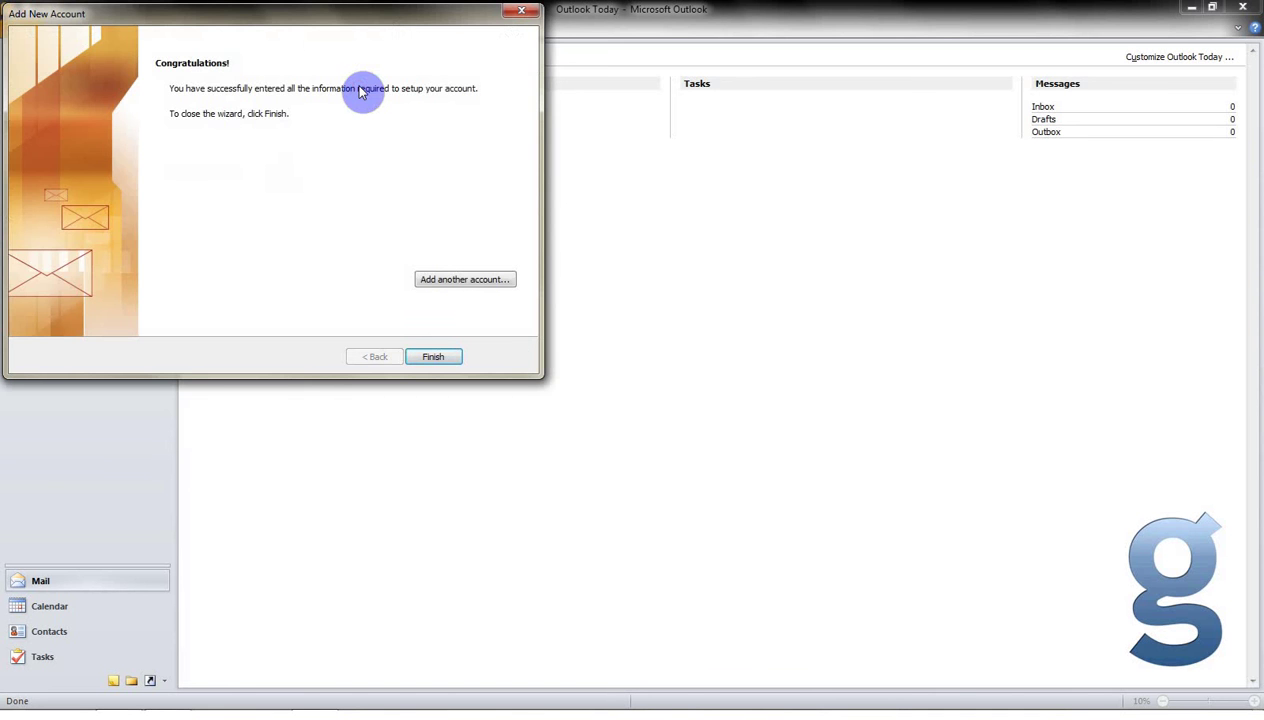
click(436, 360)
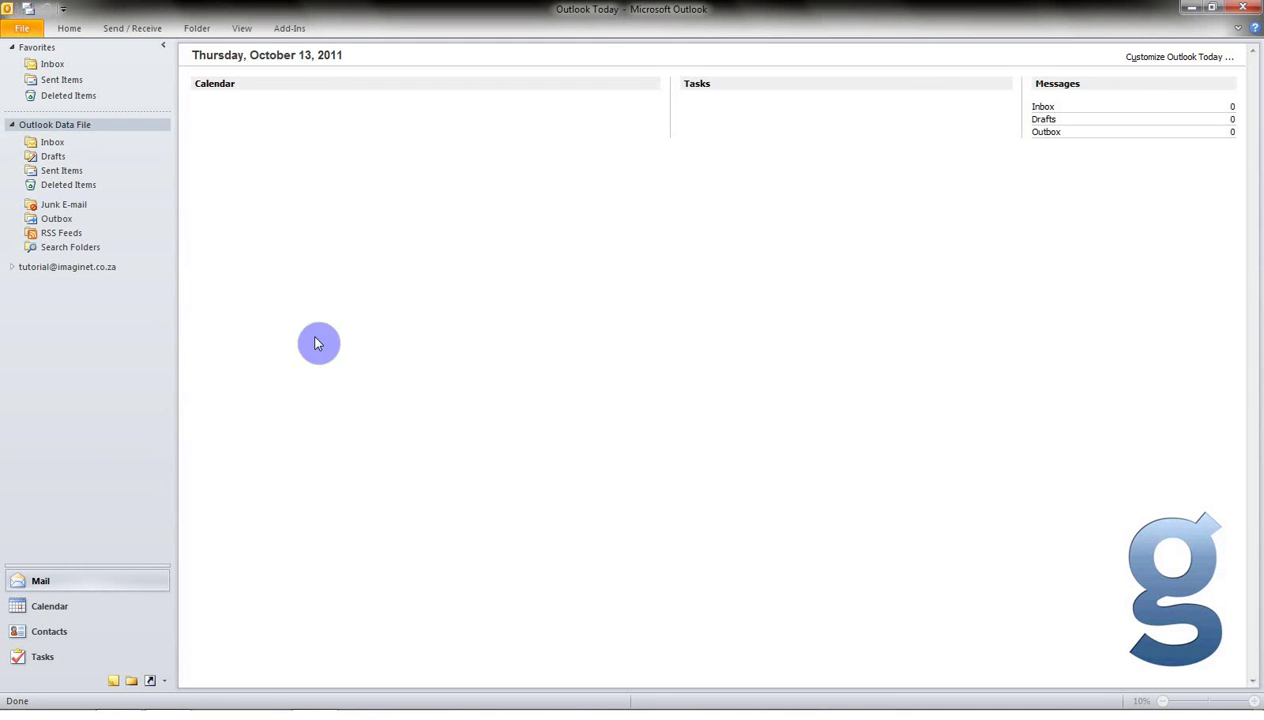
Send an e-mail titled 'Test' reading 'Testing testing 123' to the new account's own address.
click(12, 268)
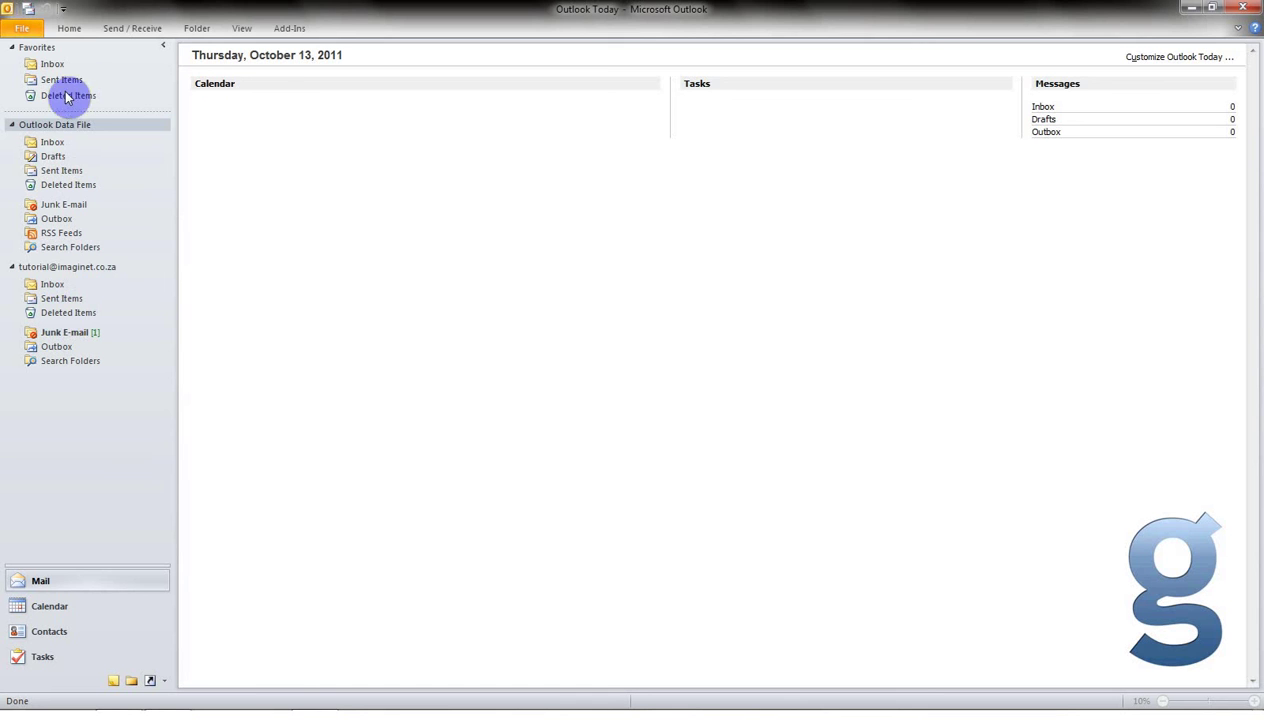
click(69, 31)
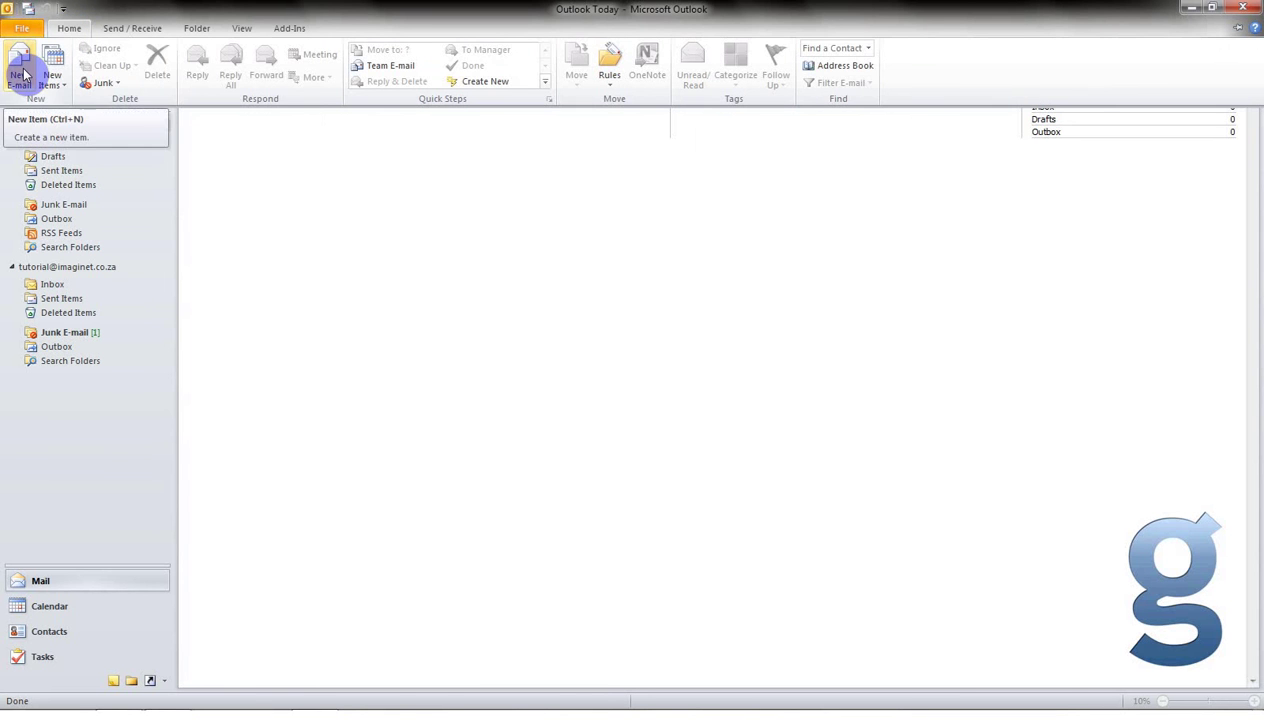
click(20, 74)
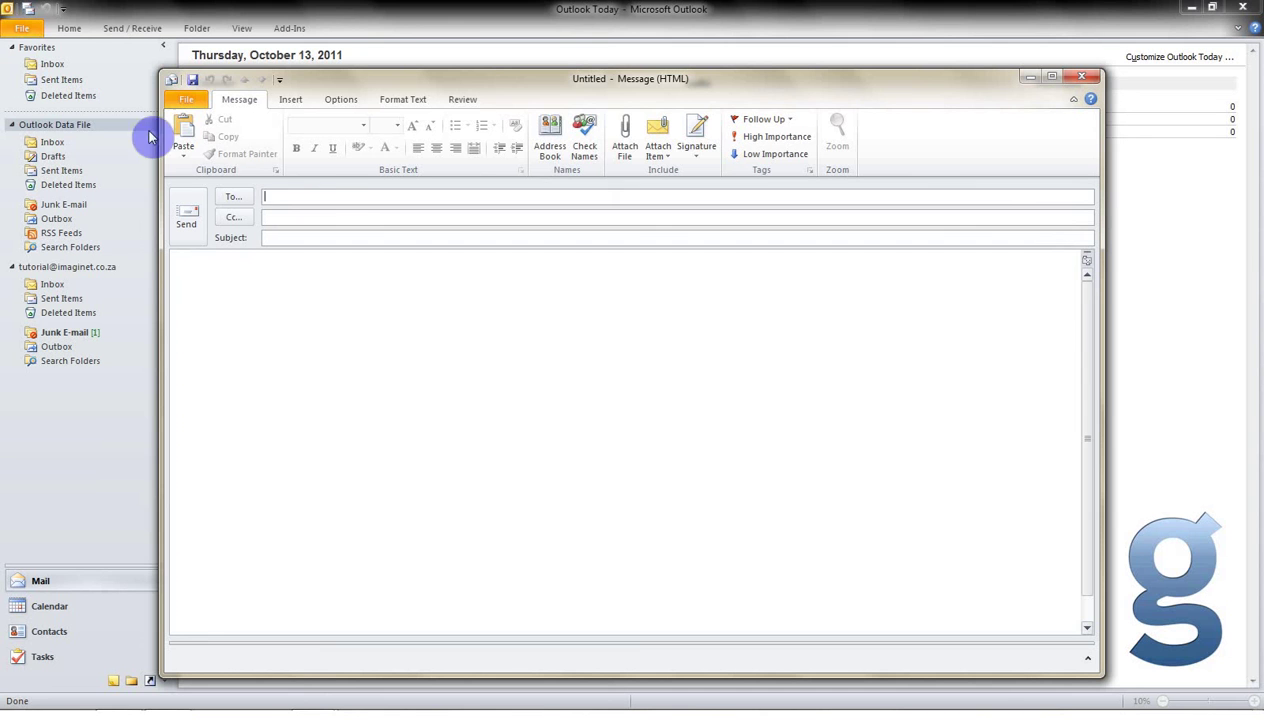
click(411, 192)
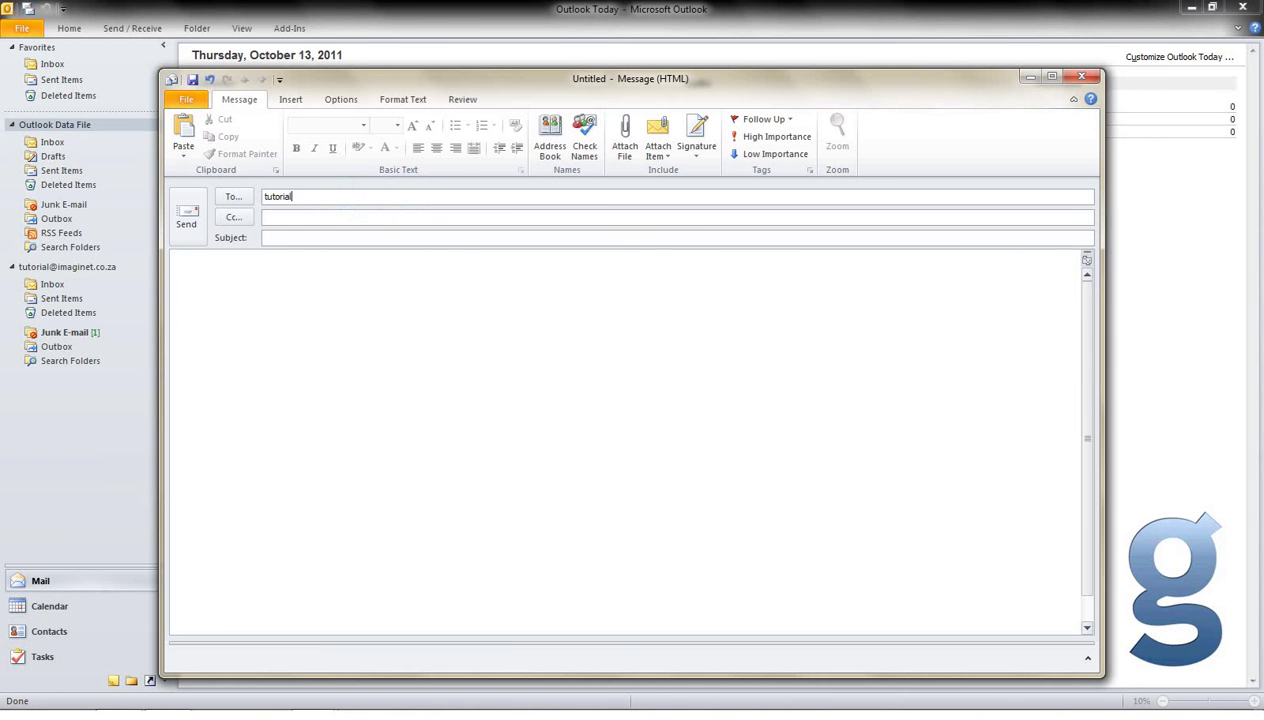
click(525, 238)
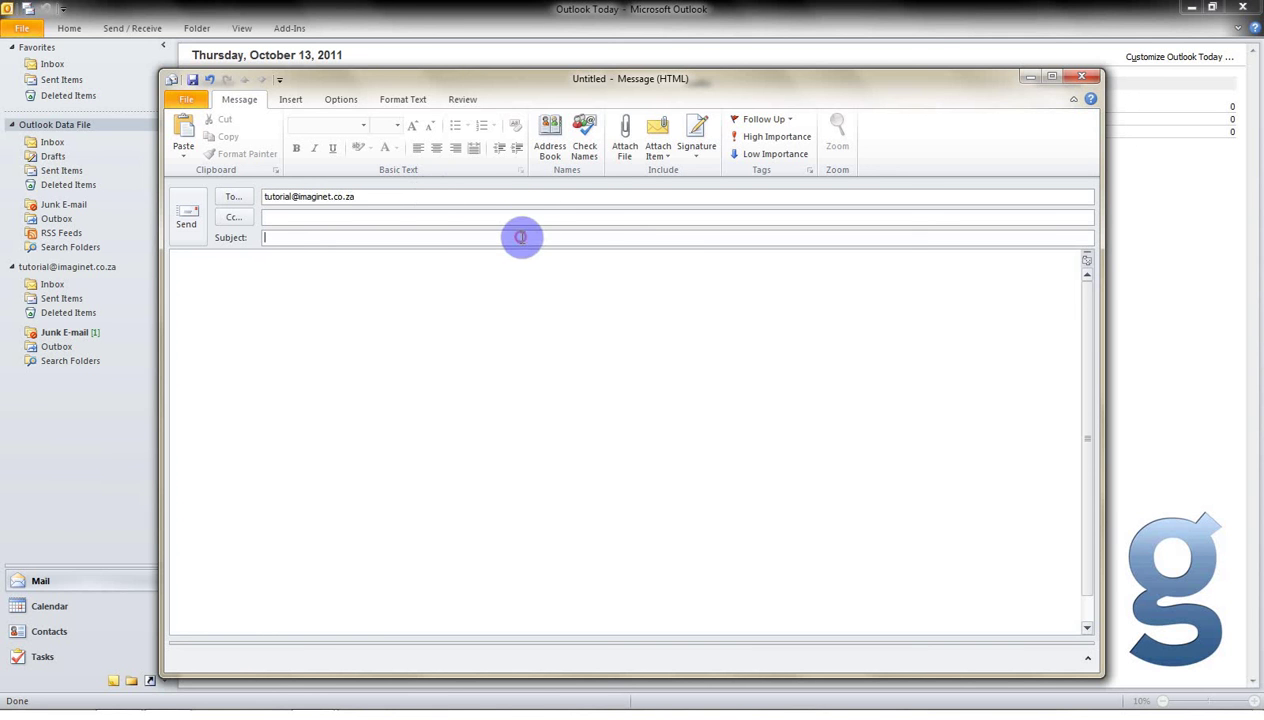
text(Test)
click(492, 308)
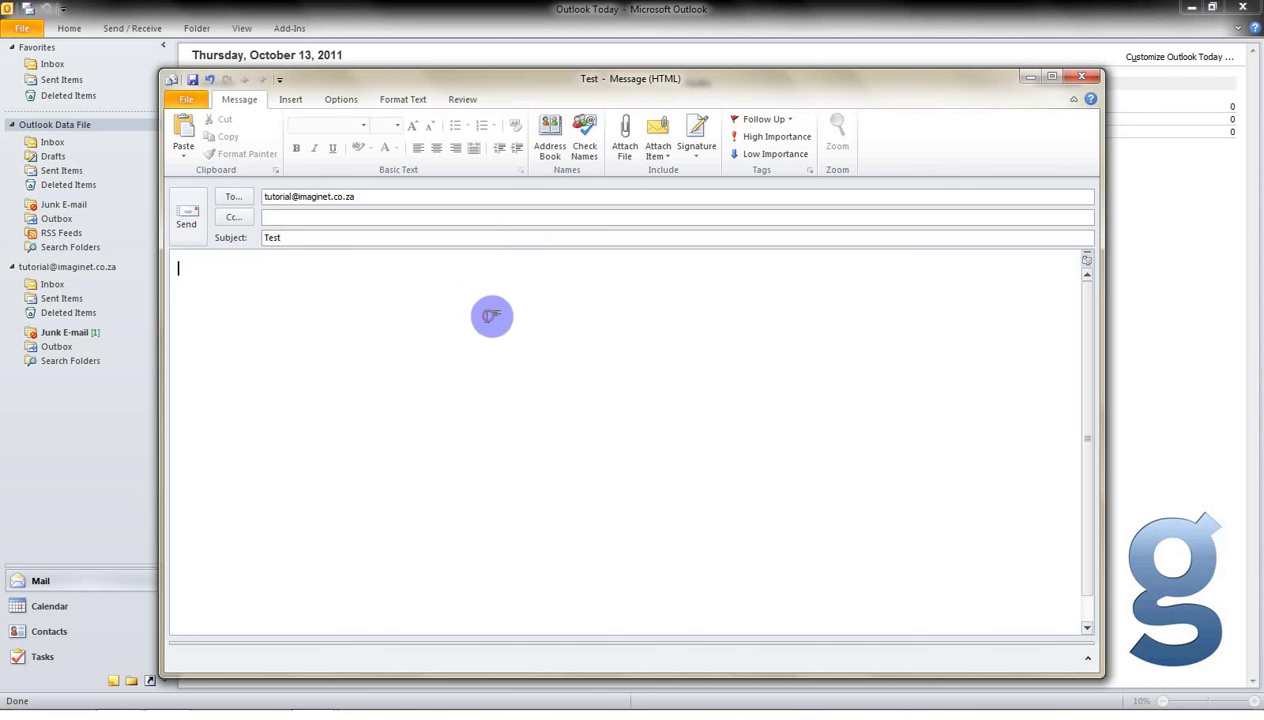
text(Tes)
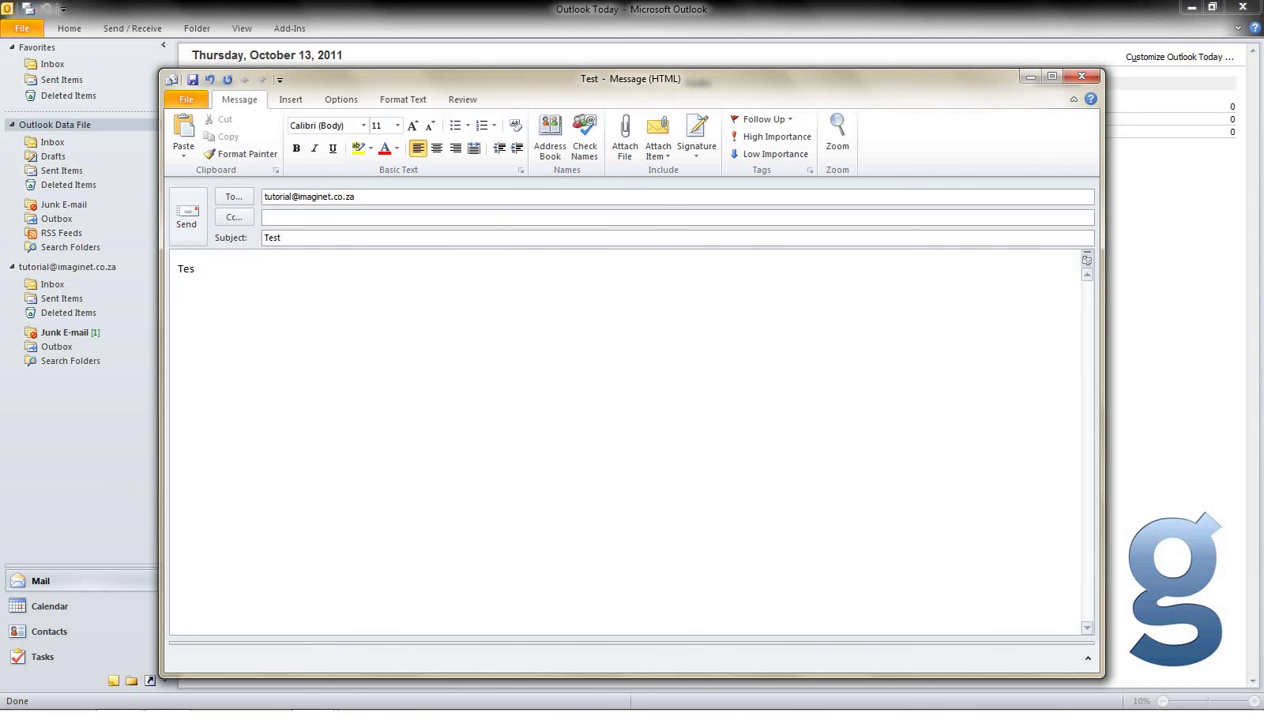
text(ting testing 123)
click(188, 222)
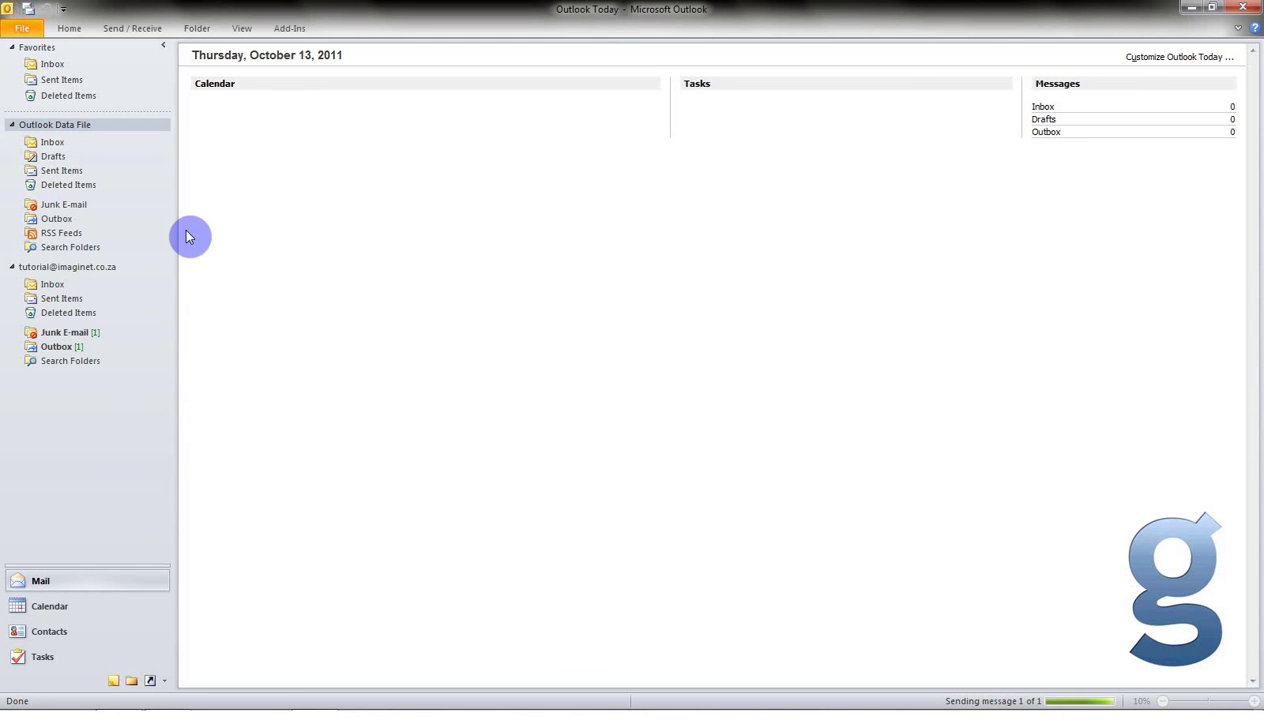
Send/Receive all folders, then open the arrived Test message in the new account's Inbox.
click(145, 30)
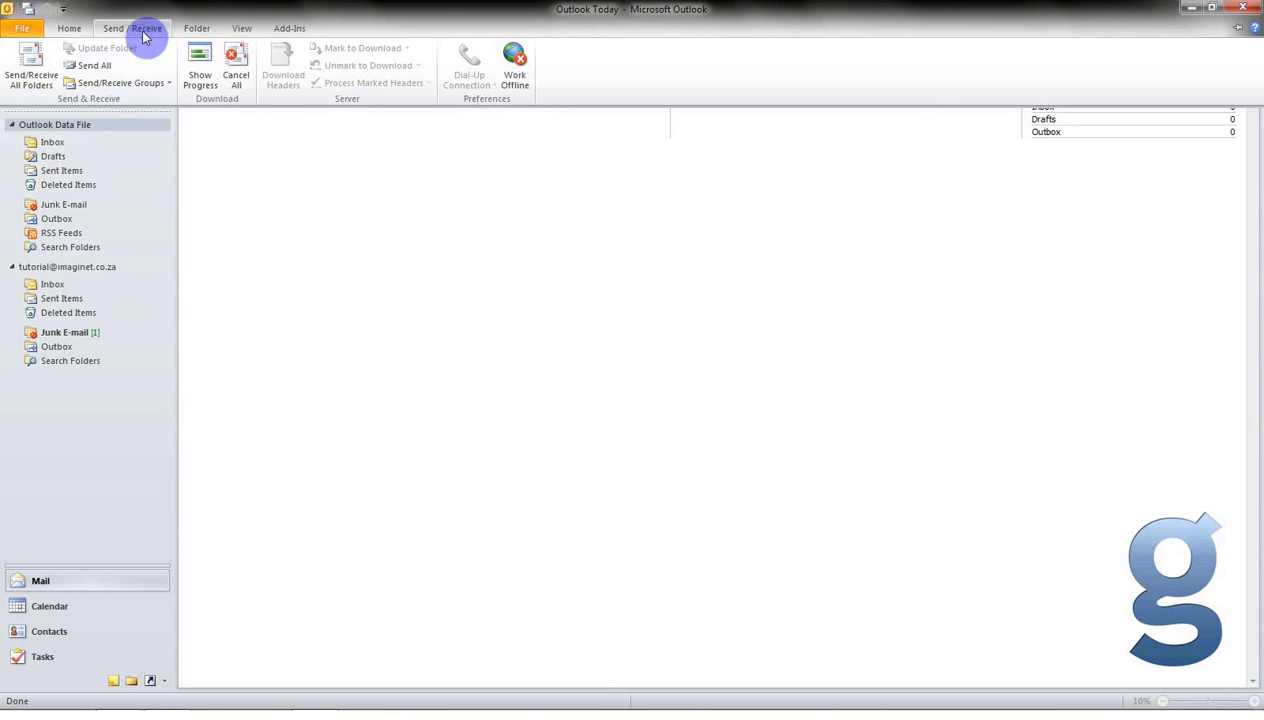
click(31, 70)
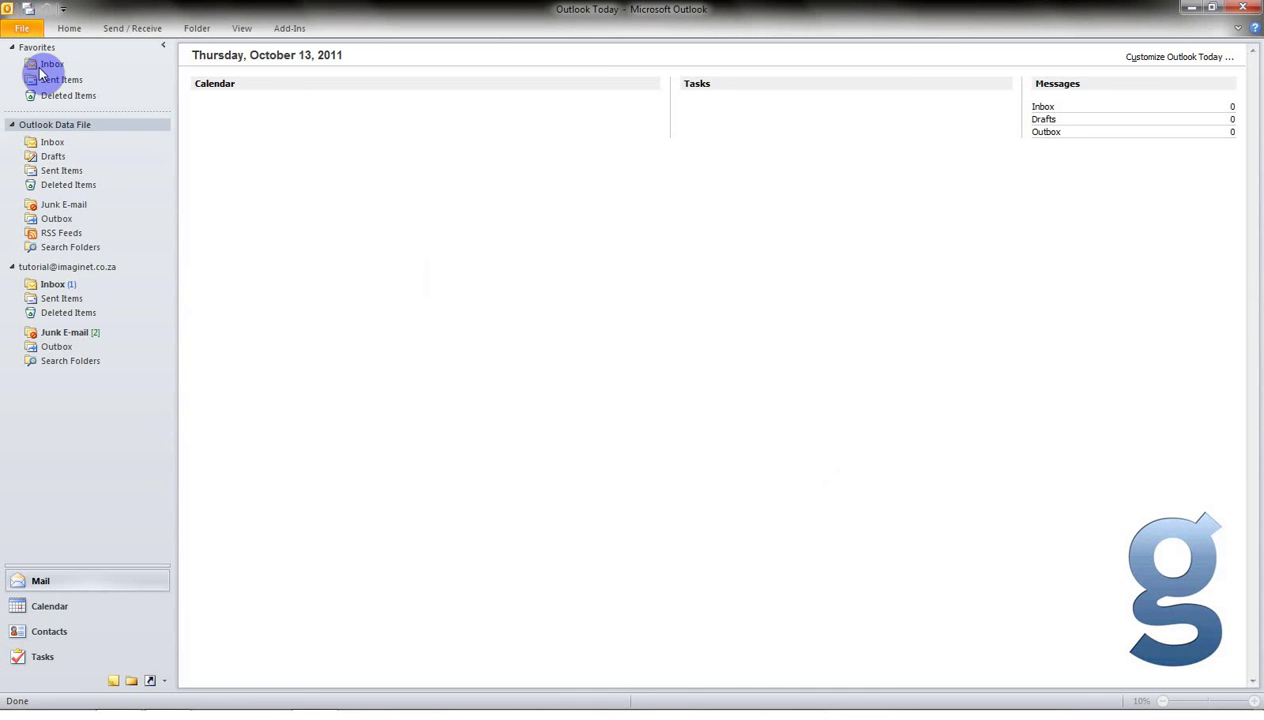
click(56, 284)
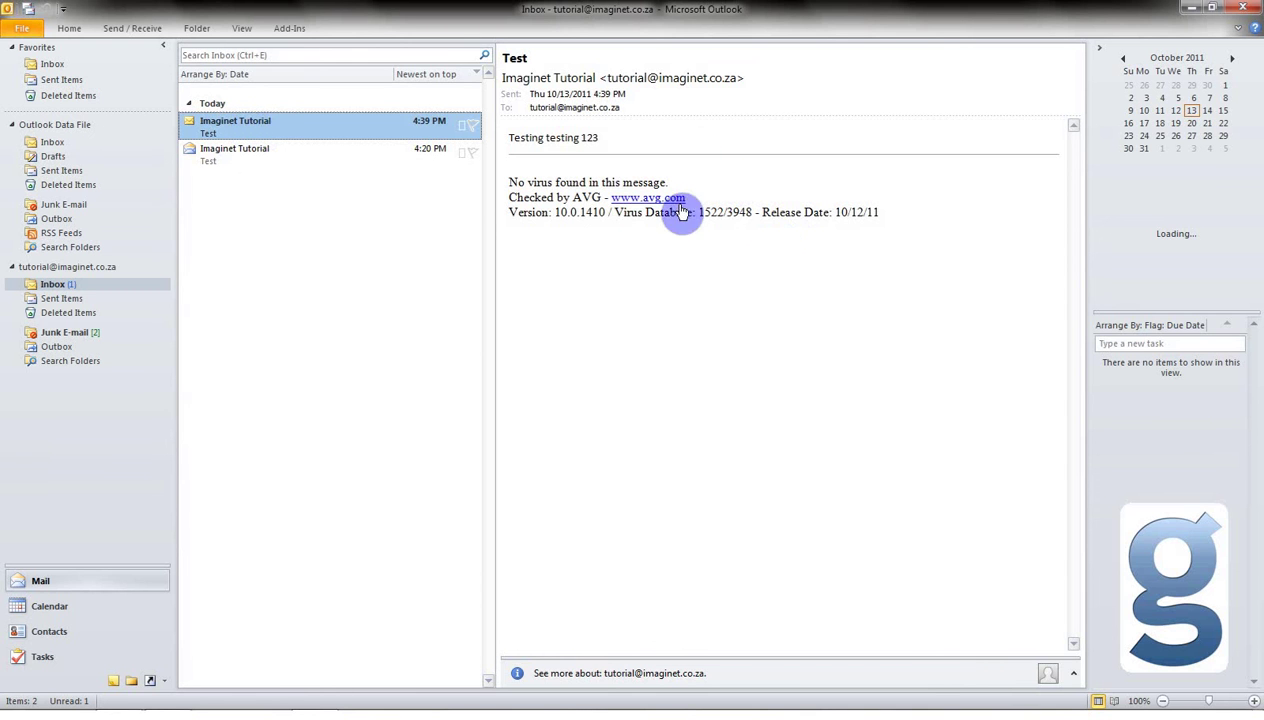
double_click(236, 124)
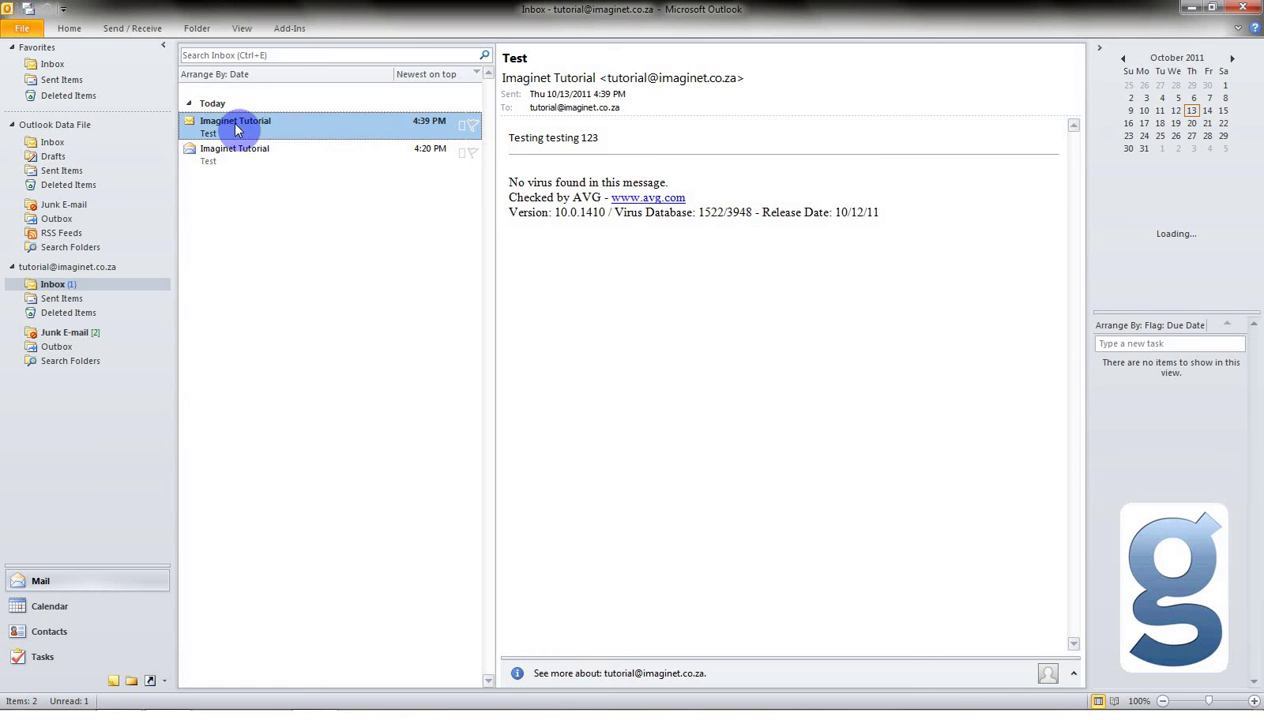